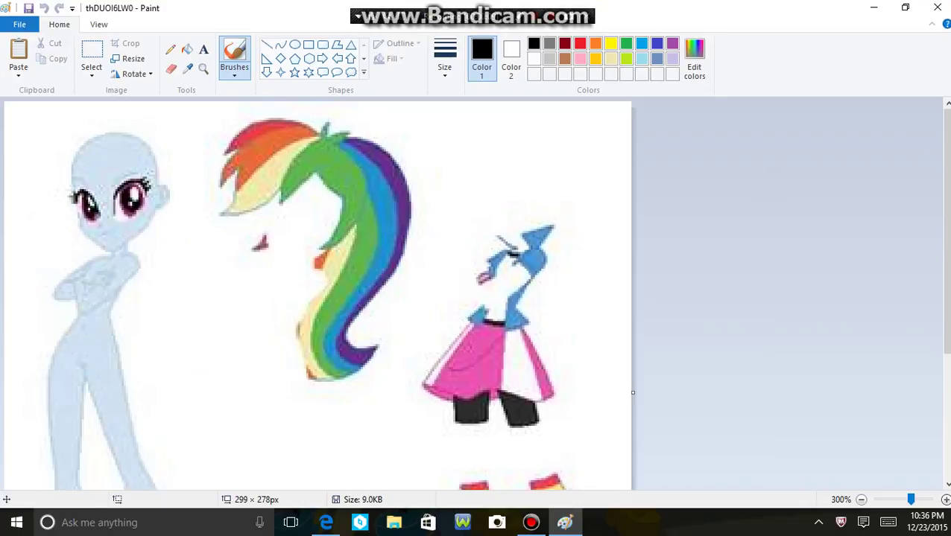
# - At 700% zoom, outline a dark red lock of bangs with the Pencil, sweeping from the crown past the forehead's outer edge
pyautogui.click(187, 69)
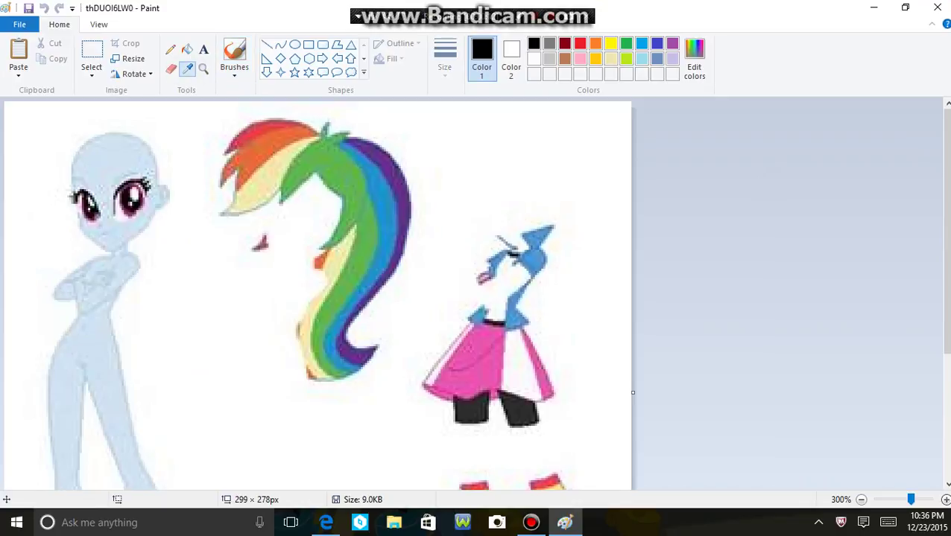
pyautogui.click(280, 132)
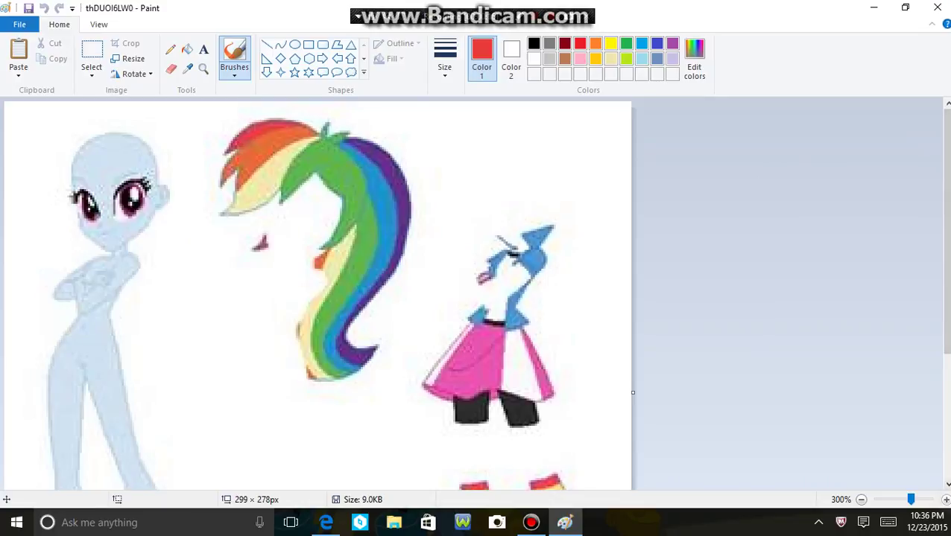
pyautogui.click(945, 500)
pyautogui.click(945, 500)
pyautogui.click(946, 500)
pyautogui.click(946, 500)
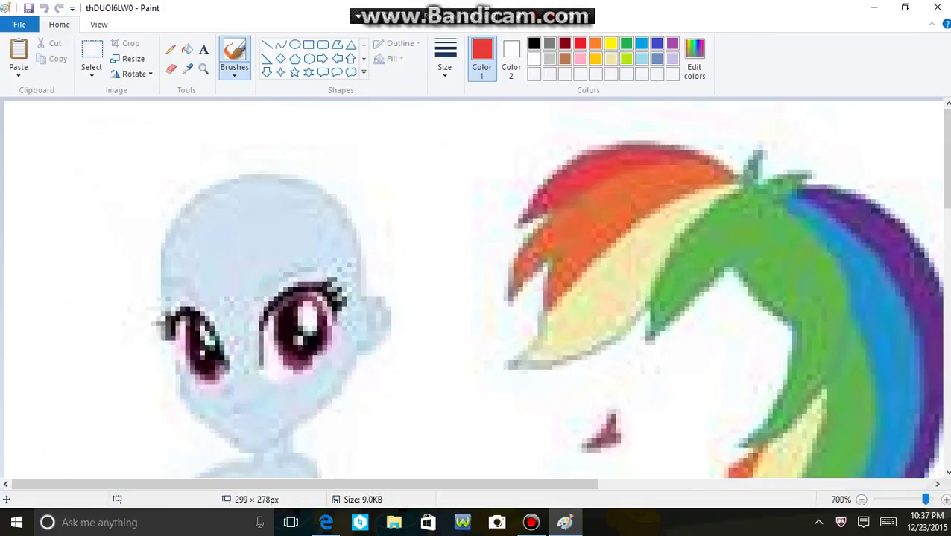
pyautogui.scroll(-3, 477, 287)
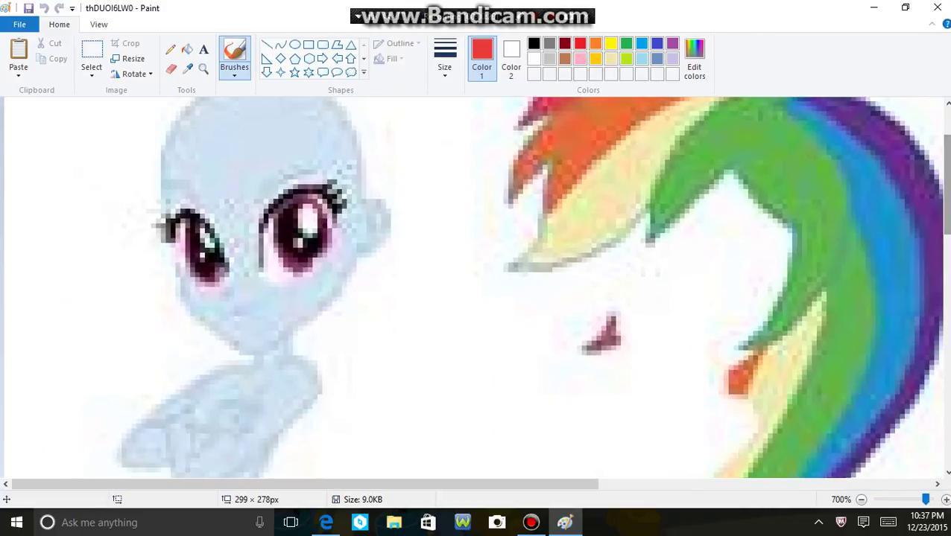
pyautogui.click(188, 49)
pyautogui.click(171, 49)
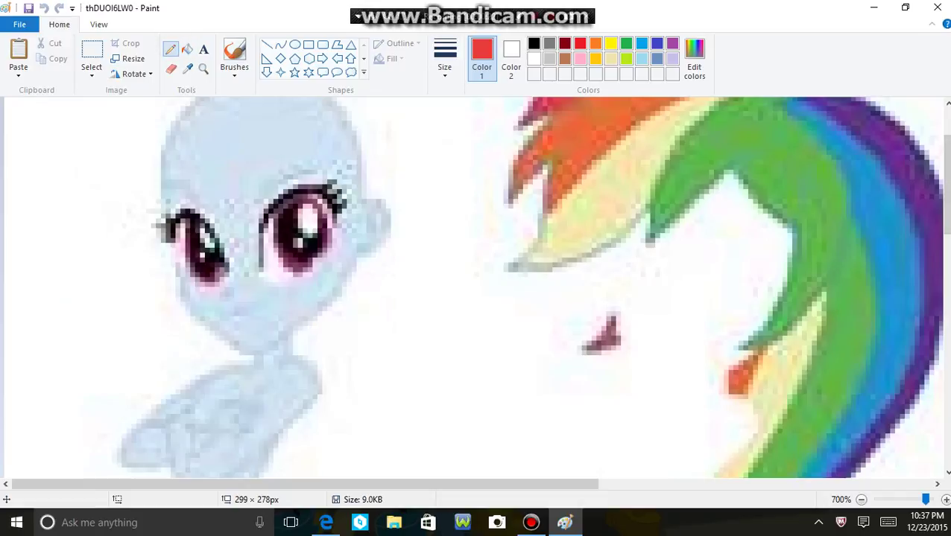
pyautogui.scroll(3, 477, 287)
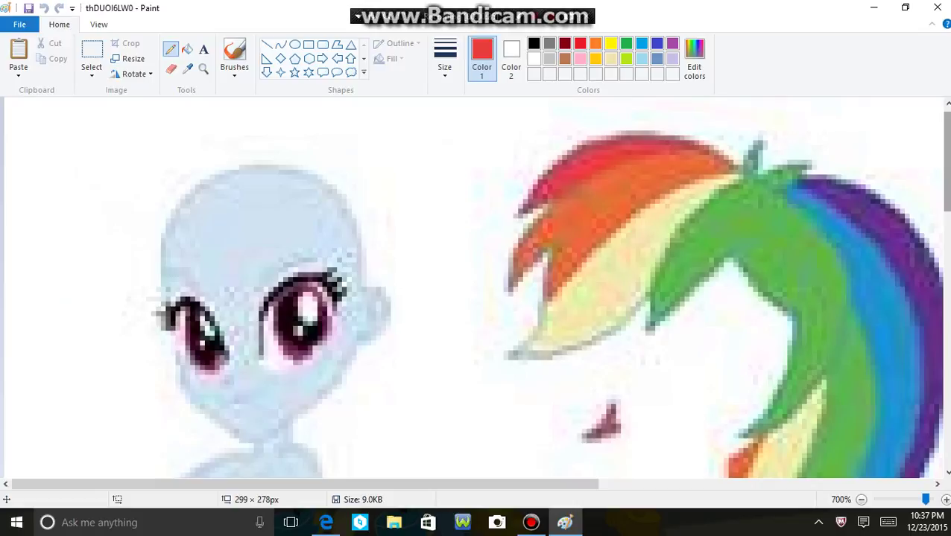
pyautogui.click(564, 43)
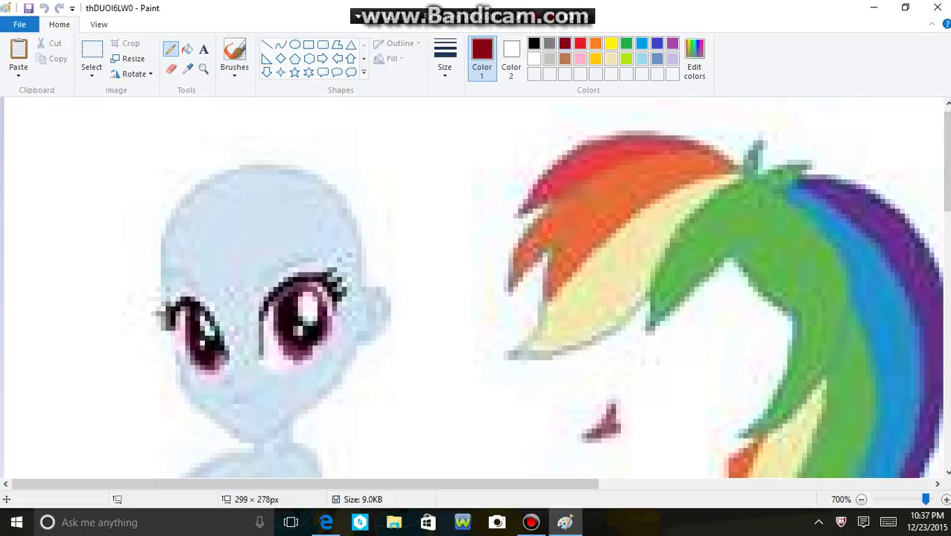
pyautogui.moveTo(281, 141)
pyautogui.mouseDown()
pyautogui.moveTo(216, 133)
pyautogui.moveTo(177, 137)
pyautogui.moveTo(142, 157)
pyautogui.moveTo(104, 280)
pyautogui.moveTo(150, 265)
pyautogui.moveTo(174, 244)
pyautogui.moveTo(173, 195)
pyautogui.moveTo(183, 182)
pyautogui.moveTo(217, 158)
pyautogui.moveTo(274, 140)
pyautogui.mouseUp()
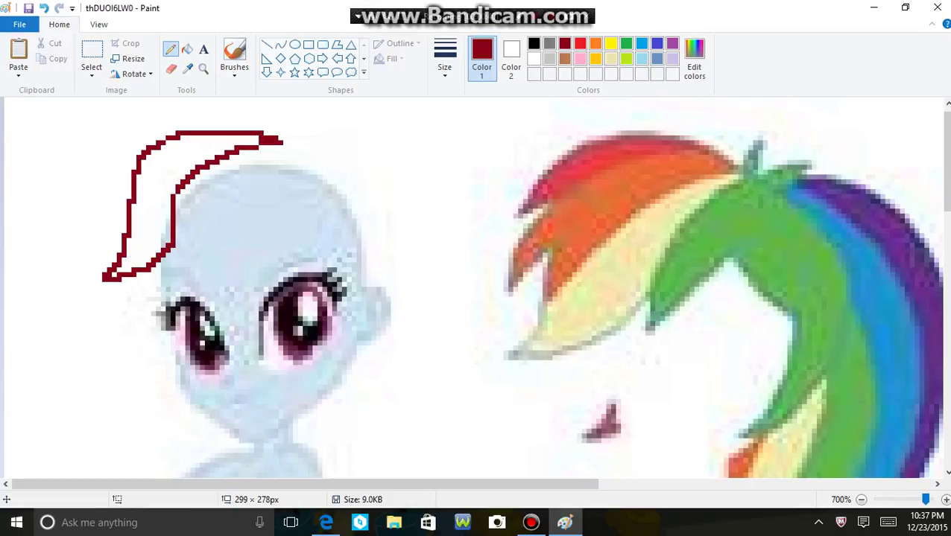
# - Mix a darker shade of orange and outline a second, pointed lock of bangs across the forehead beside the dark red one
pyautogui.click(596, 43)
pyautogui.click(694, 59)
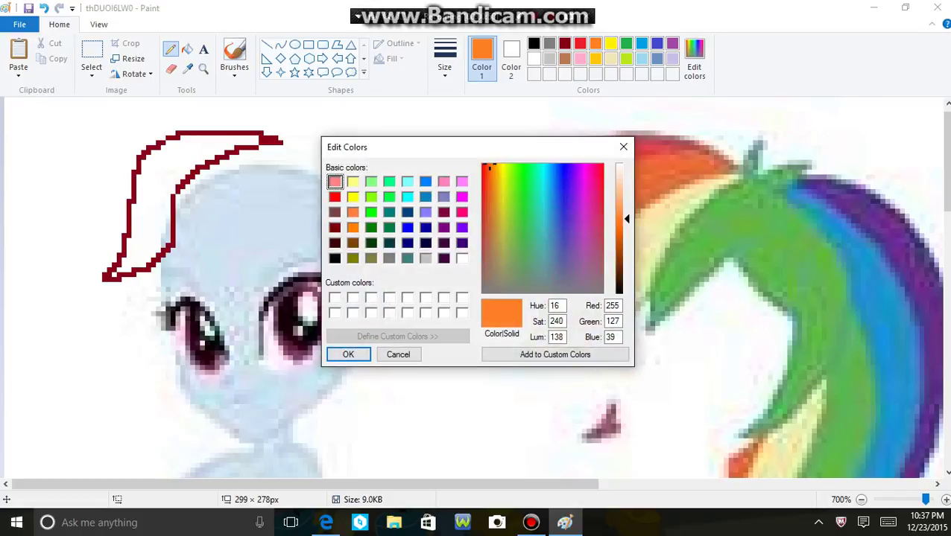
pyautogui.moveTo(626, 219); pyautogui.dragTo(626, 251)
pyautogui.click(348, 354)
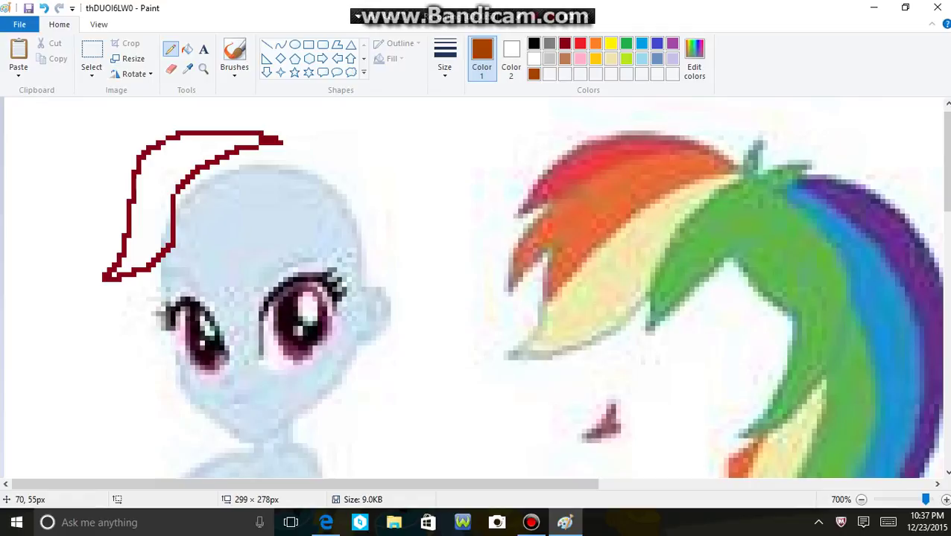
pyautogui.moveTo(280, 142)
pyautogui.mouseDown()
pyautogui.moveTo(278, 167)
pyautogui.moveTo(283, 156)
pyautogui.moveTo(249, 221)
pyautogui.moveTo(173, 281)
pyautogui.moveTo(178, 232)
pyautogui.mouseUp()
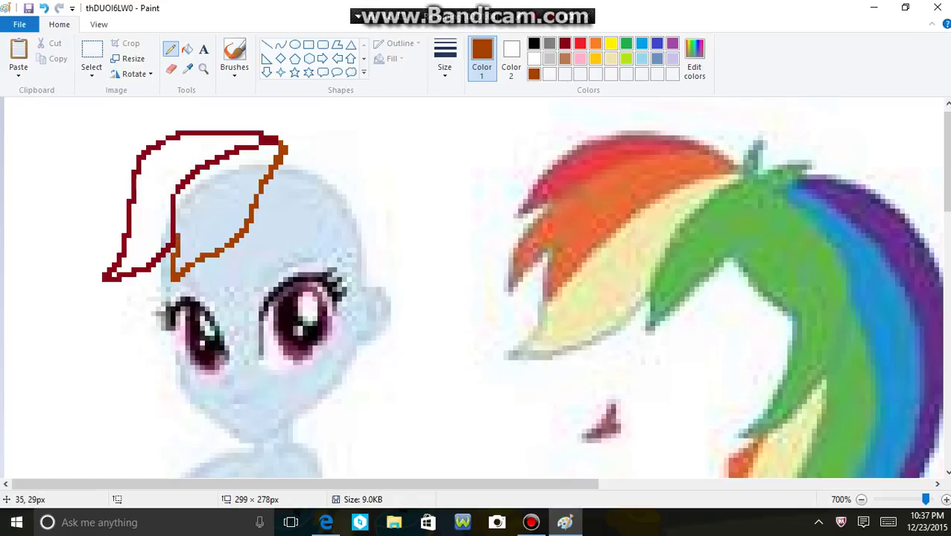
# - Sample the reference hair's pale yellow, darken it to RGB 194, 205, 67 and outline a third lock of bangs reaching the larger eye
pyautogui.click(188, 69)
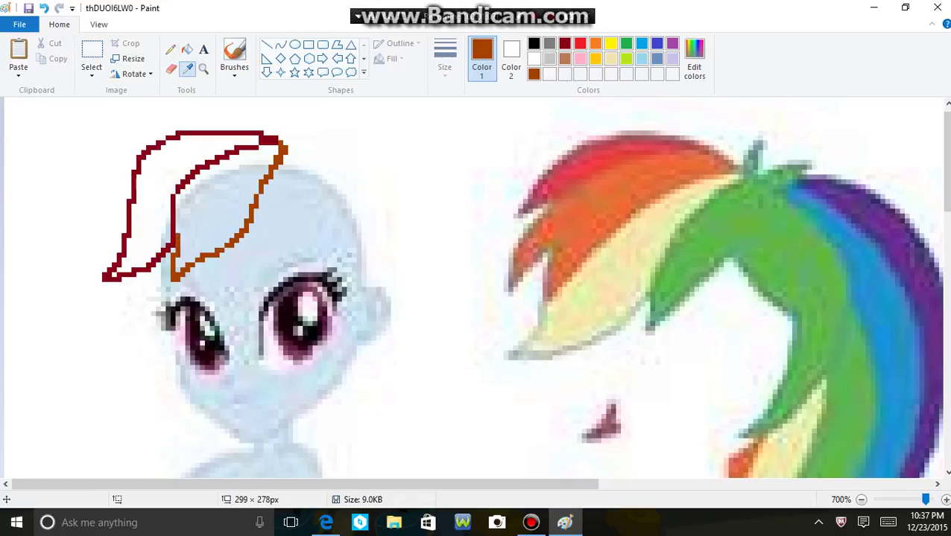
pyautogui.click(646, 281)
pyautogui.click(694, 60)
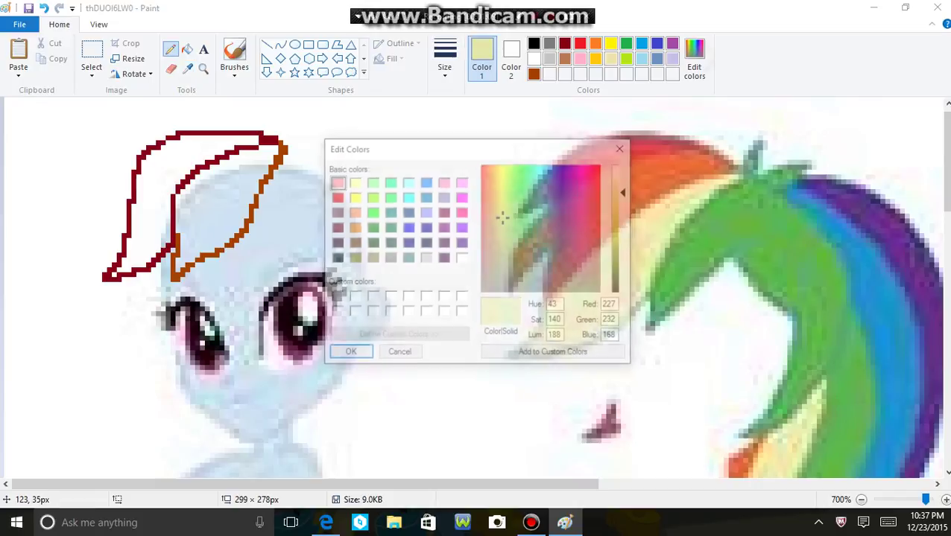
pyautogui.moveTo(627, 191); pyautogui.dragTo(626, 225)
pyautogui.click(348, 355)
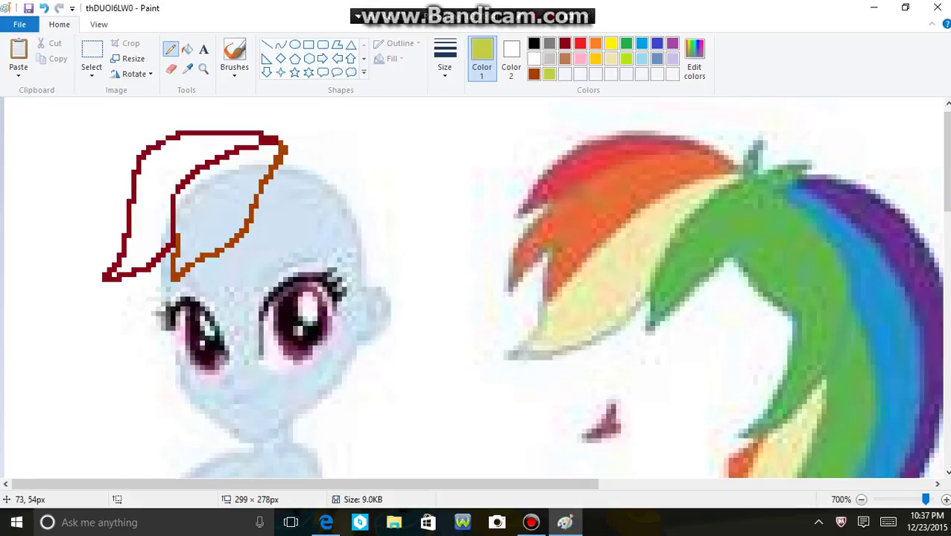
pyautogui.moveTo(286, 146)
pyautogui.mouseDown()
pyautogui.moveTo(295, 181)
pyautogui.moveTo(283, 282)
pyautogui.moveTo(313, 289)
pyautogui.moveTo(295, 283)
pyautogui.moveTo(298, 314)
pyautogui.moveTo(265, 323)
pyautogui.moveTo(214, 257)
pyautogui.mouseUp()
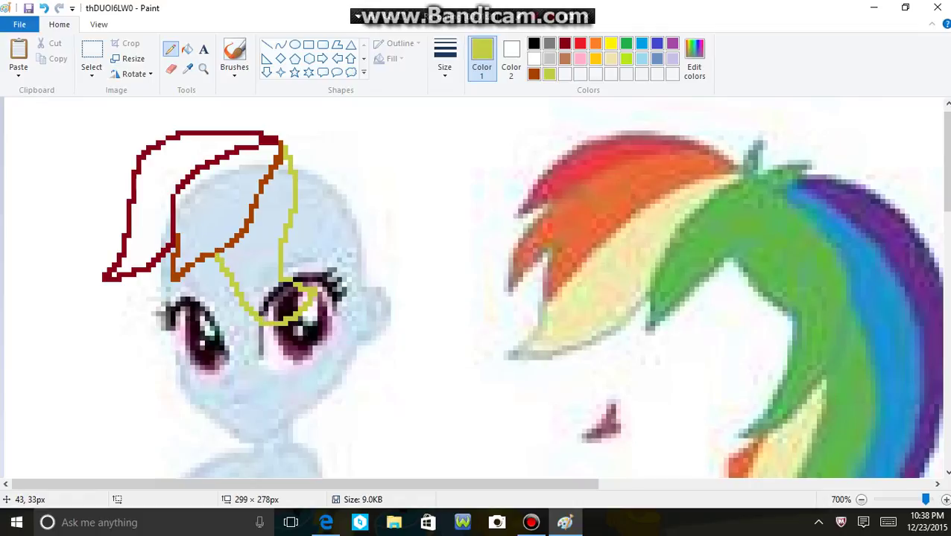
# - Outline a green lock of bangs beside the yellow one and a small spiky green tuft on top of the crown
pyautogui.click(693, 60)
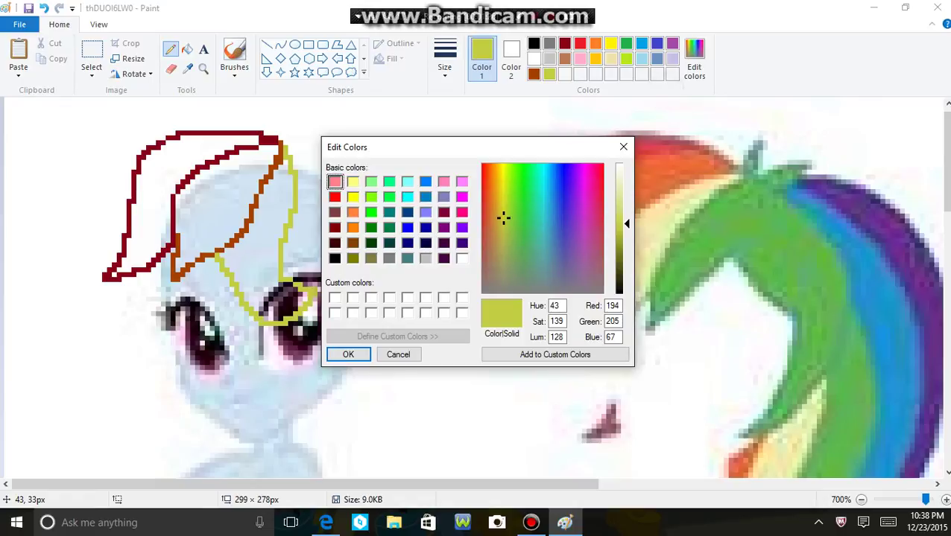
pyautogui.click(622, 150)
pyautogui.click(626, 44)
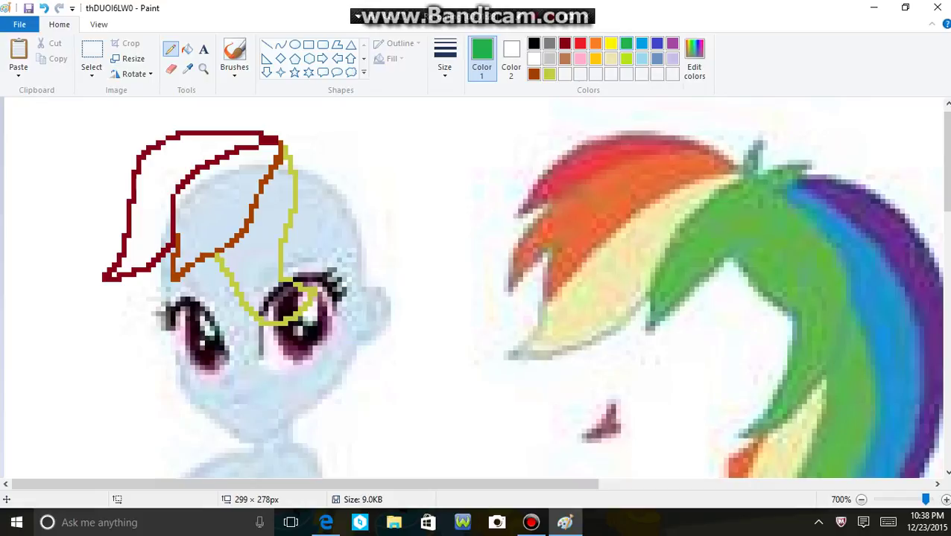
pyautogui.moveTo(283, 146)
pyautogui.mouseDown()
pyautogui.moveTo(306, 147)
pyautogui.moveTo(325, 176)
pyautogui.moveTo(321, 262)
pyautogui.moveTo(354, 276)
pyautogui.moveTo(337, 299)
pyautogui.moveTo(307, 300)
pyautogui.mouseUp()
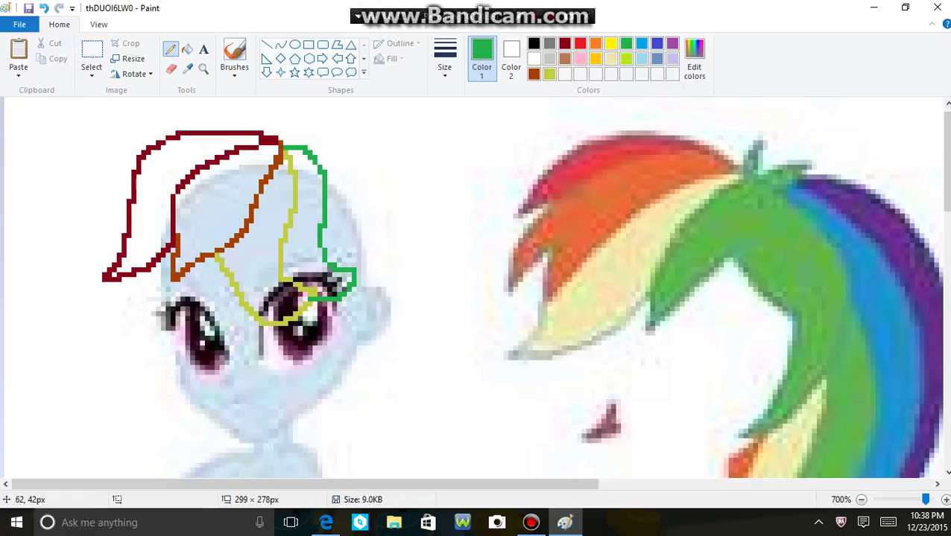
pyautogui.moveTo(300, 143)
pyautogui.mouseDown()
pyautogui.moveTo(312, 113)
pyautogui.moveTo(287, 123)
pyautogui.moveTo(294, 99)
pyautogui.moveTo(269, 144)
pyautogui.mouseUp()
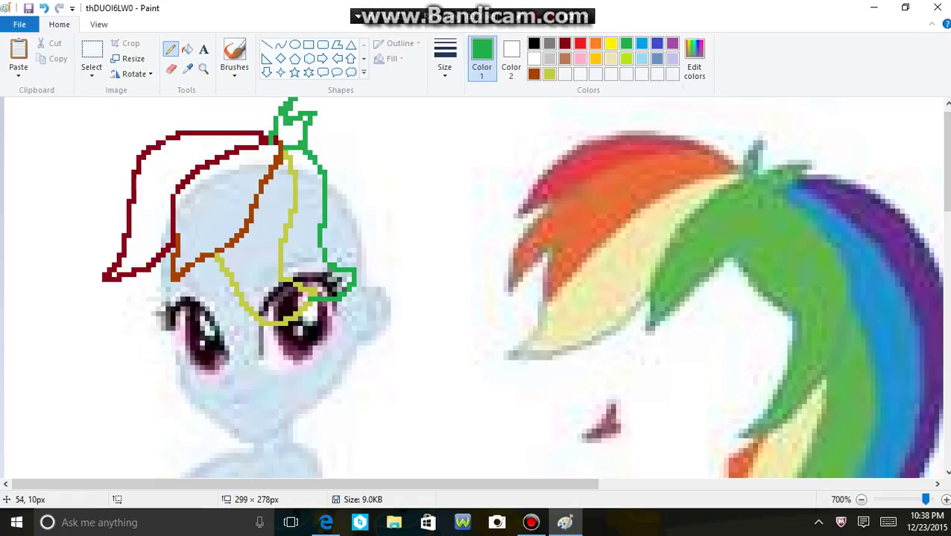
# - Draw a small solid red hair tie at the back of the crown, next to the green tuft
pyautogui.click(656, 43)
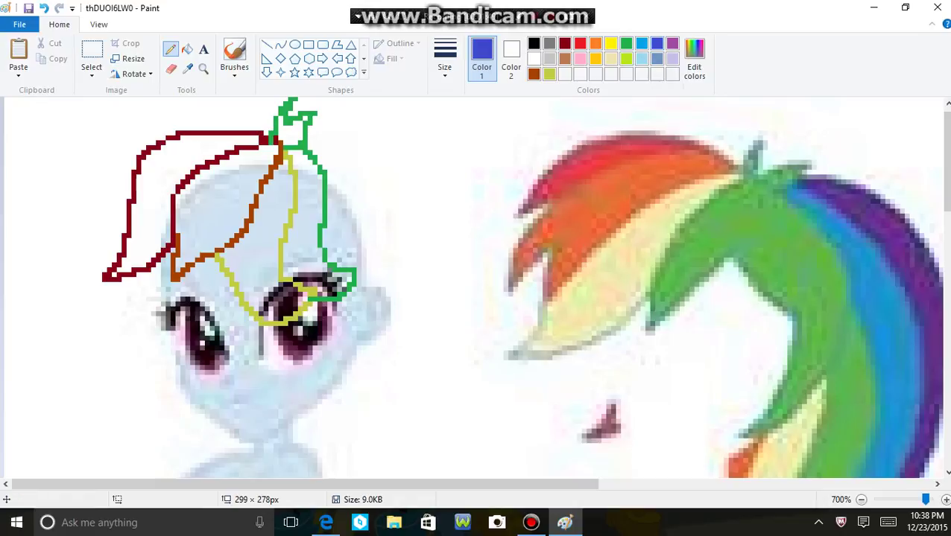
pyautogui.click(580, 43)
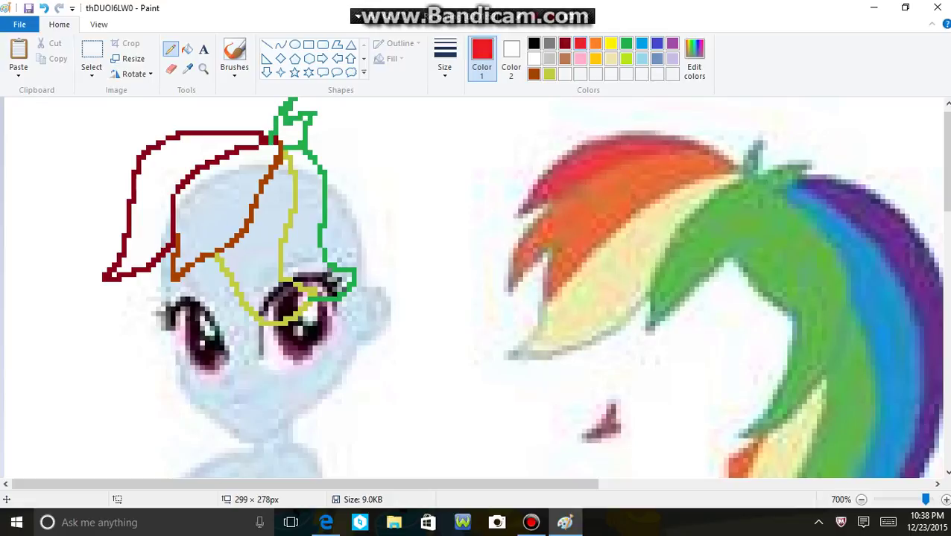
pyautogui.moveTo(306, 135)
pyautogui.mouseDown()
pyautogui.moveTo(323, 145)
pyautogui.moveTo(328, 167)
pyautogui.moveTo(307, 138)
pyautogui.mouseUp()
pyautogui.moveTo(324, 156)
pyautogui.mouseDown()
pyautogui.moveTo(328, 165)
pyautogui.moveTo(318, 147)
pyautogui.mouseUp()
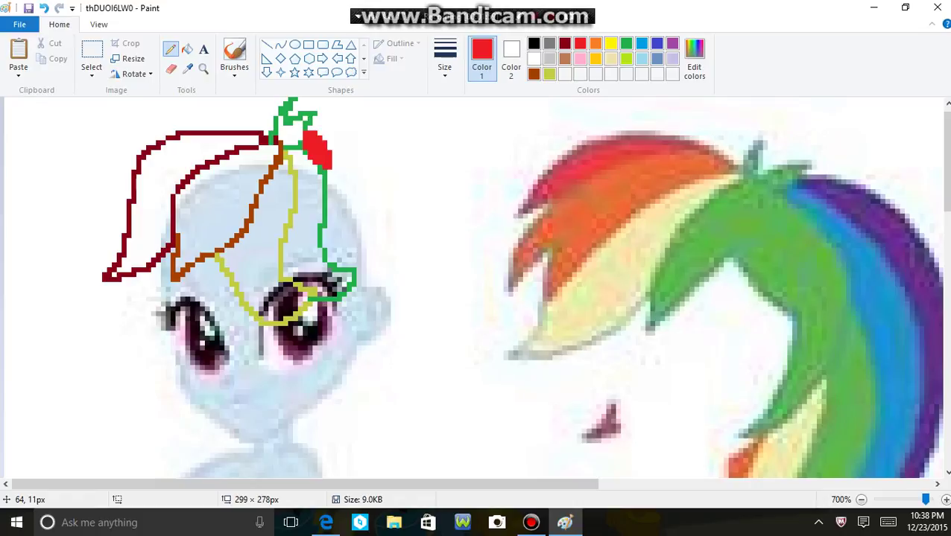
# - Draw the inner and outer edges of a green ponytail falling from the red hair tie past the ear
pyautogui.click(626, 43)
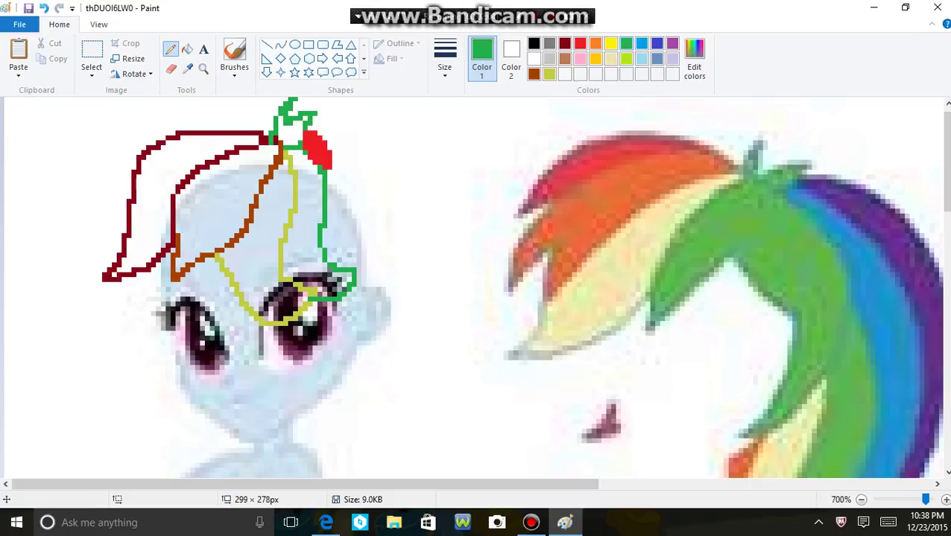
pyautogui.moveTo(326, 165)
pyautogui.mouseDown()
pyautogui.moveTo(410, 302)
pyautogui.moveTo(408, 358)
pyautogui.mouseUp()
pyautogui.moveTo(324, 162)
pyautogui.mouseDown()
pyautogui.moveTo(359, 277)
pyautogui.moveTo(374, 385)
pyautogui.moveTo(363, 411)
pyautogui.mouseUp()
pyautogui.scroll(-10, 477, 286)
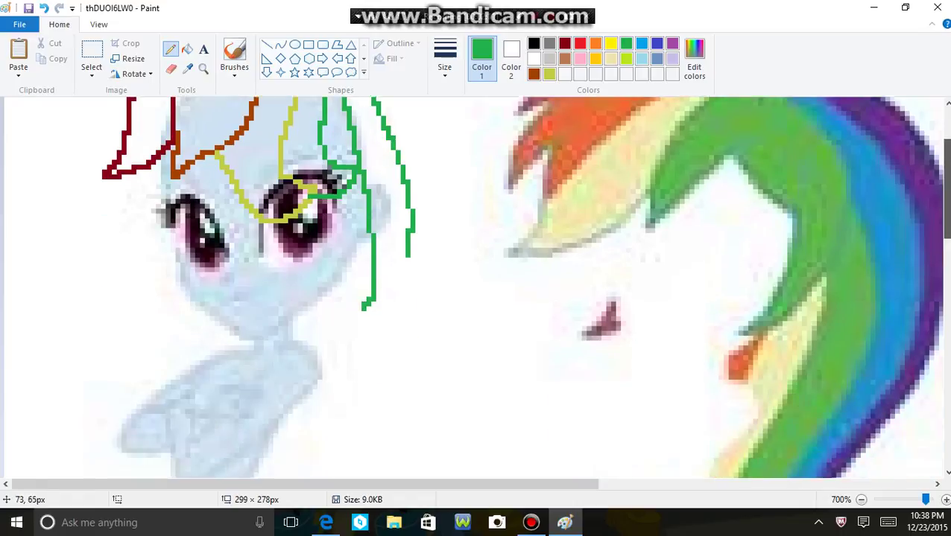
pyautogui.scroll(10, 477, 287)
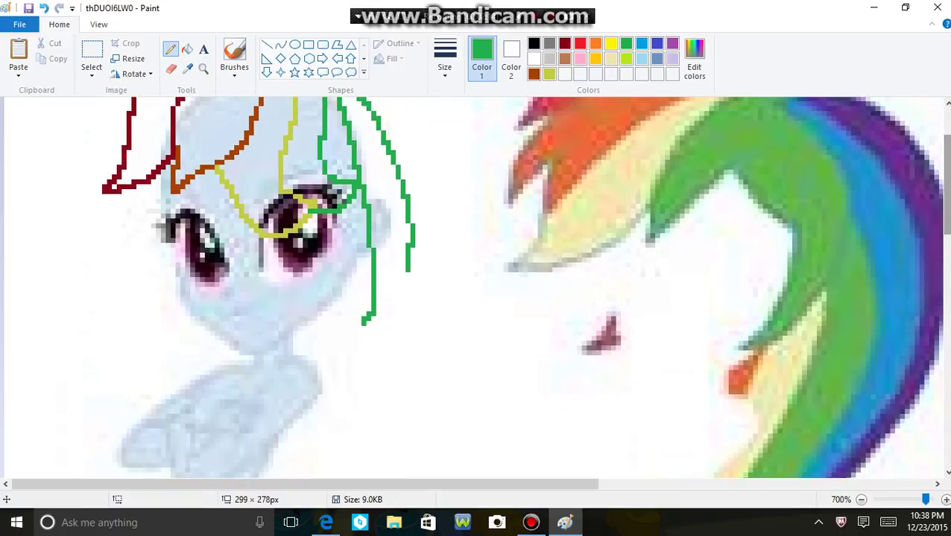
# - Add a small pointed green lock on the cheek and extend the green ponytail down to two outward-curving pointed tips
pyautogui.moveTo(353, 198)
pyautogui.mouseDown()
pyautogui.moveTo(324, 285)
pyautogui.moveTo(371, 252)
pyautogui.mouseUp()
pyautogui.moveTo(365, 322)
pyautogui.mouseDown()
pyautogui.moveTo(384, 392)
pyautogui.moveTo(427, 441)
pyautogui.moveTo(498, 471)
pyautogui.mouseUp()
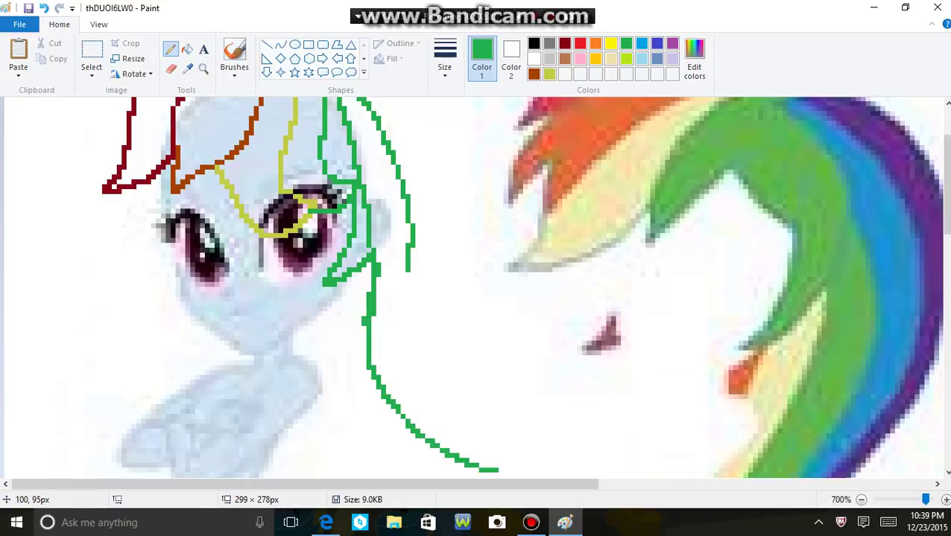
pyautogui.scroll(-3, 477, 287)
pyautogui.moveTo(497, 339)
pyautogui.mouseDown()
pyautogui.moveTo(532, 343)
pyautogui.moveTo(466, 280)
pyautogui.moveTo(422, 216)
pyautogui.moveTo(408, 140)
pyautogui.mouseUp()
pyautogui.moveTo(361, 208)
pyautogui.mouseDown()
pyautogui.moveTo(383, 336)
pyautogui.moveTo(484, 407)
pyautogui.moveTo(511, 406)
pyautogui.moveTo(456, 325)
pyautogui.mouseUp()
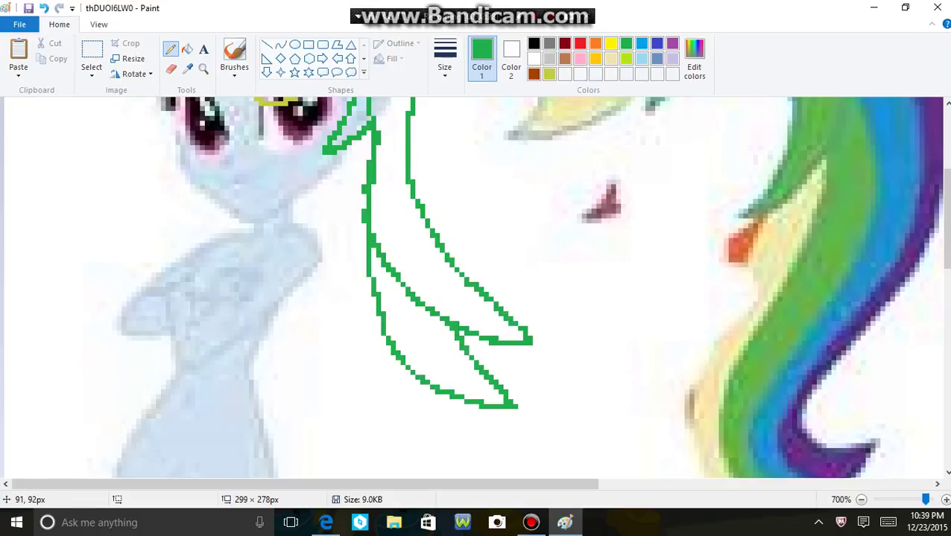
# - Outline an indigo ponytail strand outside the green one, from the hair tie down to a pointed tip joining the upper green tip
pyautogui.scroll(5, 477, 287)
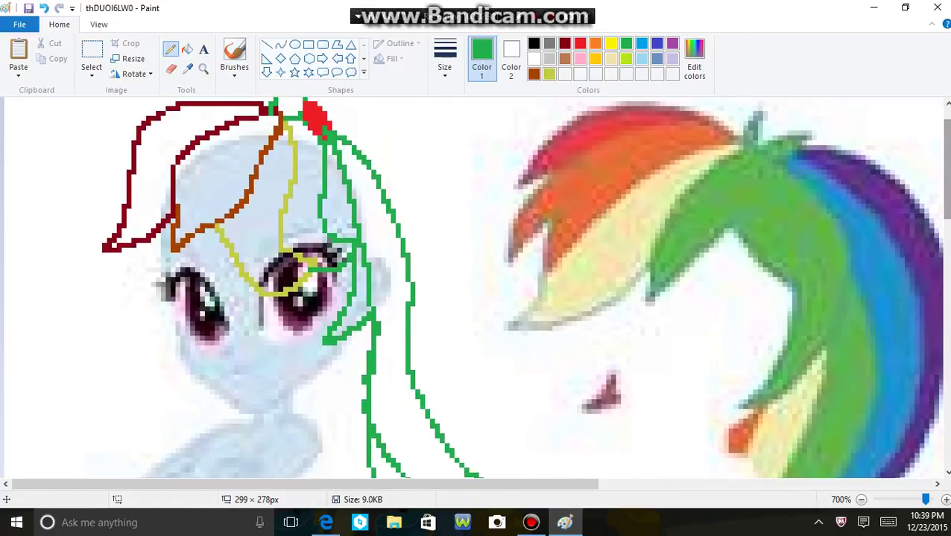
pyautogui.click(657, 43)
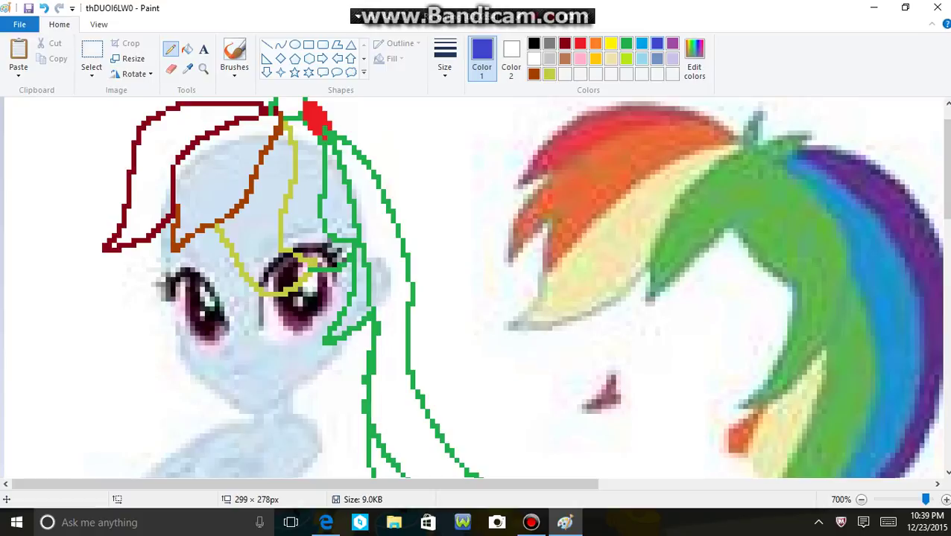
pyautogui.moveTo(339, 132)
pyautogui.mouseDown()
pyautogui.moveTo(370, 128)
pyautogui.moveTo(408, 153)
pyautogui.moveTo(437, 206)
pyautogui.moveTo(467, 393)
pyautogui.mouseUp()
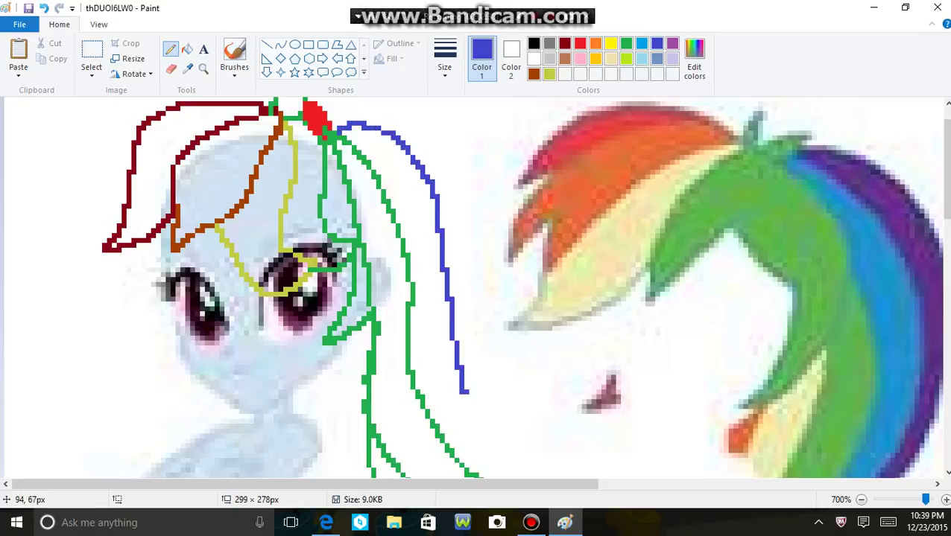
pyautogui.scroll(-5, 475, 286)
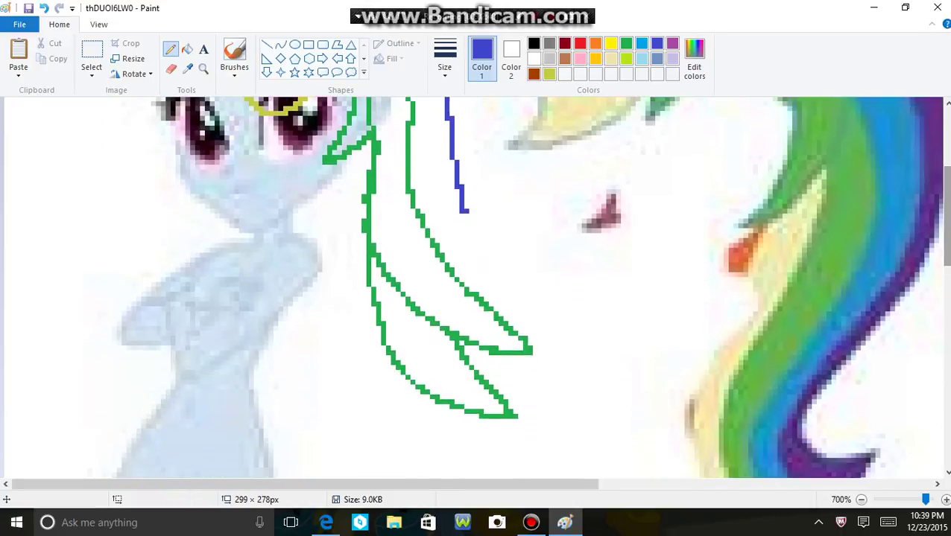
pyautogui.moveTo(451, 185)
pyautogui.mouseDown()
pyautogui.moveTo(477, 240)
pyautogui.moveTo(530, 294)
pyautogui.moveTo(613, 354)
pyautogui.moveTo(514, 347)
pyautogui.mouseUp()
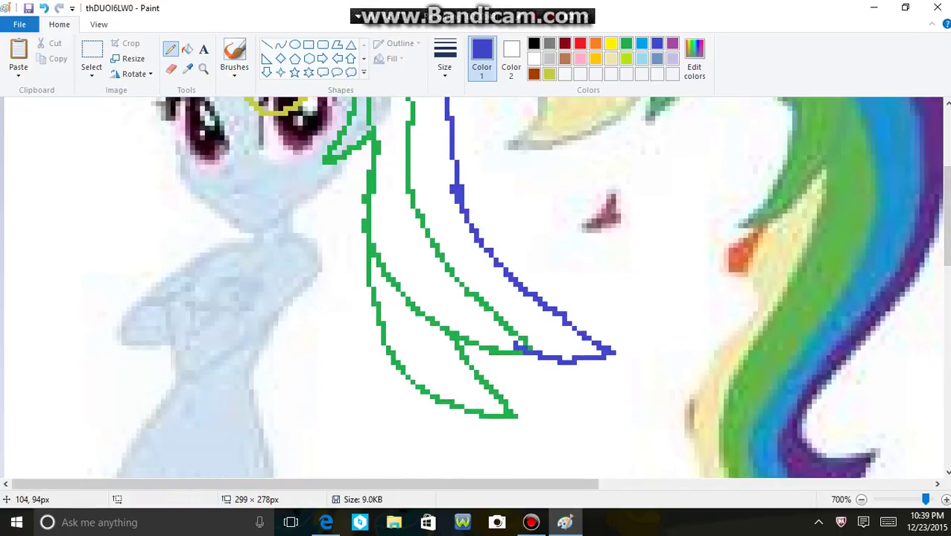
# - Draw the outer edge of the indigo ponytail strand from the hair tie down to a pointed tip just beyond the existing indigo one
pyautogui.scroll(6, 475, 287)
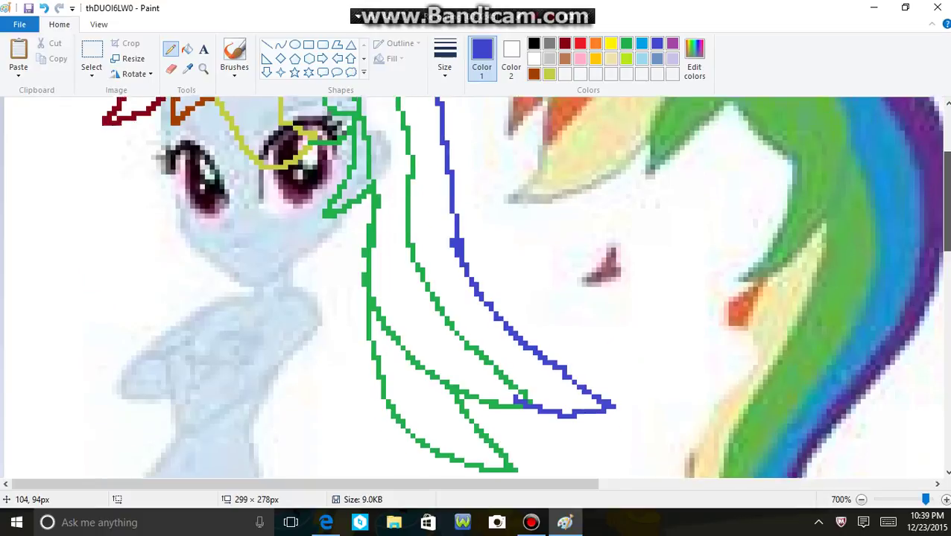
pyautogui.moveTo(328, 158)
pyautogui.mouseDown()
pyautogui.moveTo(336, 149)
pyautogui.moveTo(429, 149)
pyautogui.moveTo(474, 267)
pyautogui.moveTo(502, 407)
pyautogui.moveTo(523, 452)
pyautogui.mouseUp()
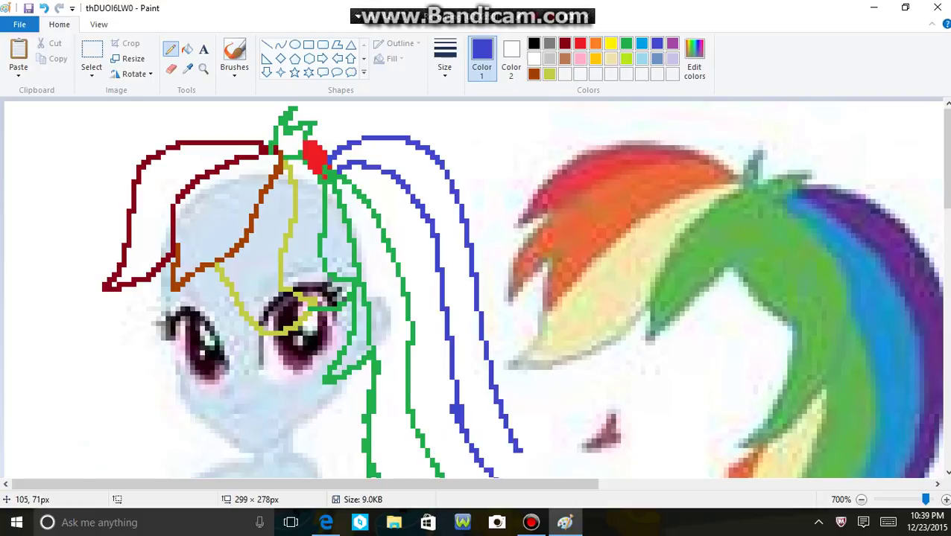
pyautogui.scroll(-6, 522, 452)
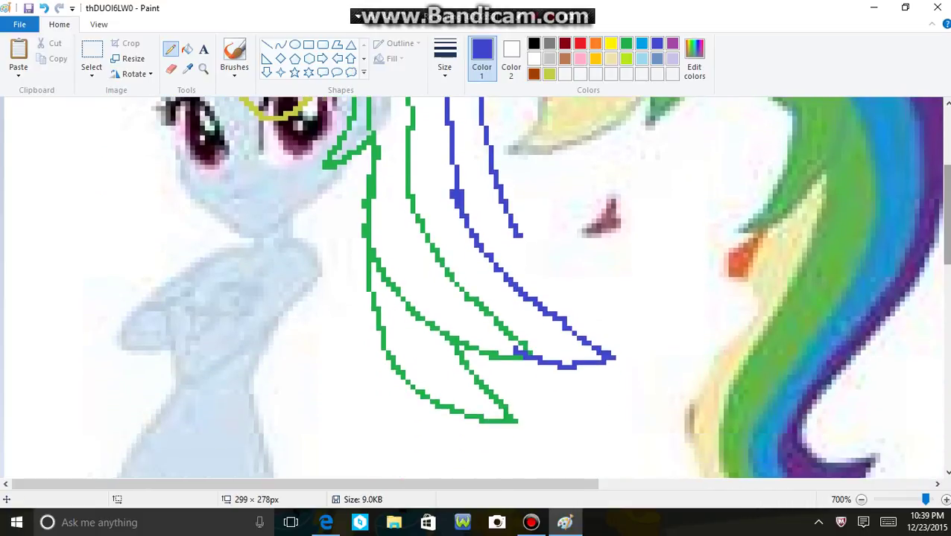
pyautogui.moveTo(504, 217)
pyautogui.mouseDown()
pyautogui.moveTo(604, 339)
pyautogui.moveTo(645, 348)
pyautogui.moveTo(599, 364)
pyautogui.mouseUp()
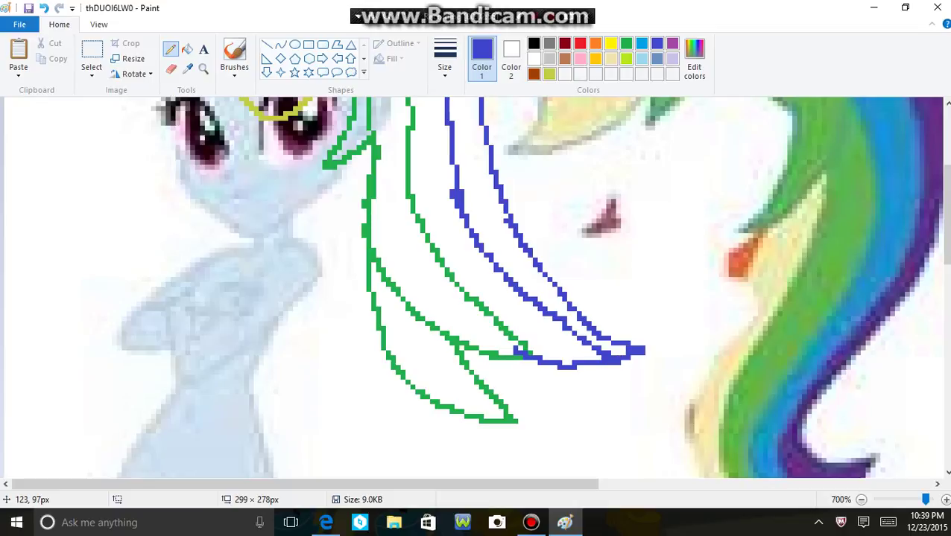
# - Mix a dark purple drawing colour from the standard purple, with hue 200, saturation 92 and luminosity 70
pyautogui.scroll(5, 524, 287)
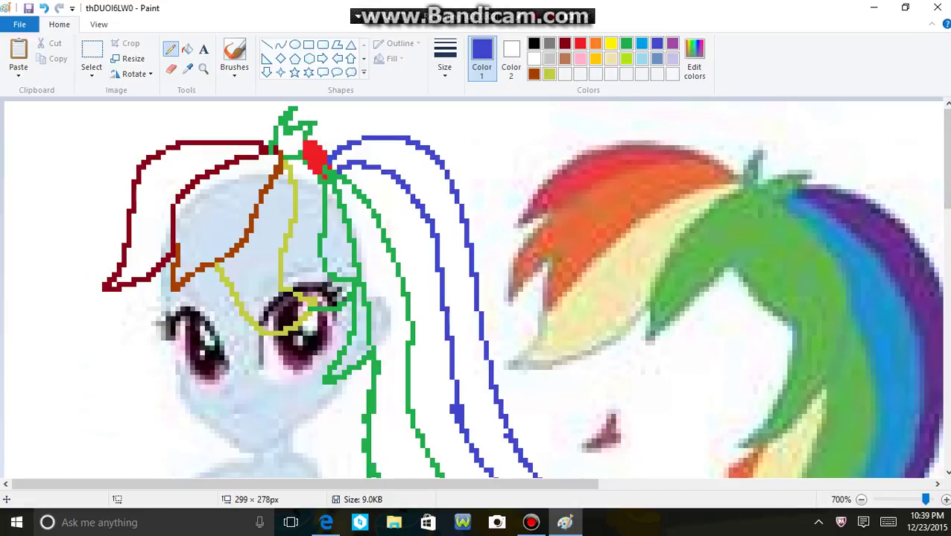
pyautogui.click(671, 43)
pyautogui.click(694, 60)
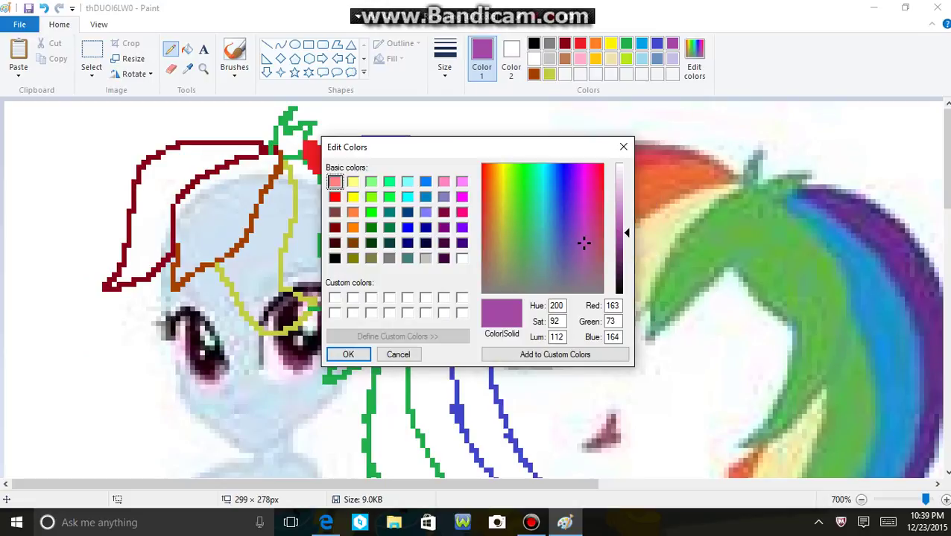
pyautogui.click(619, 241)
pyautogui.moveTo(627, 242); pyautogui.dragTo(626, 257)
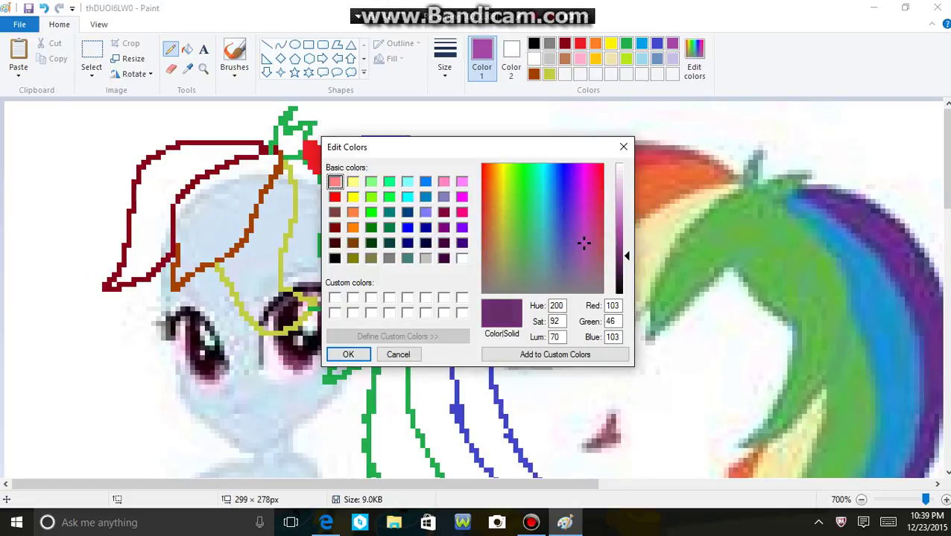
pyautogui.click(348, 354)
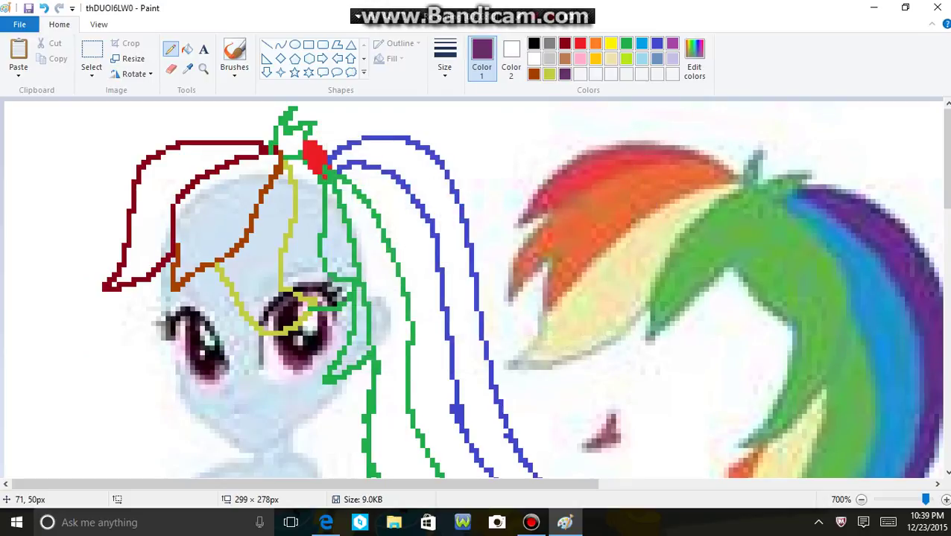
# - Outline a dark purple ponytail strand outside the indigo one, from the hair tie to an outward tip and back to the green tip
pyautogui.moveTo(324, 149)
pyautogui.mouseDown()
pyautogui.moveTo(350, 118)
pyautogui.moveTo(405, 108)
pyautogui.moveTo(444, 113)
pyautogui.moveTo(483, 158)
pyautogui.moveTo(564, 448)
pyautogui.mouseUp()
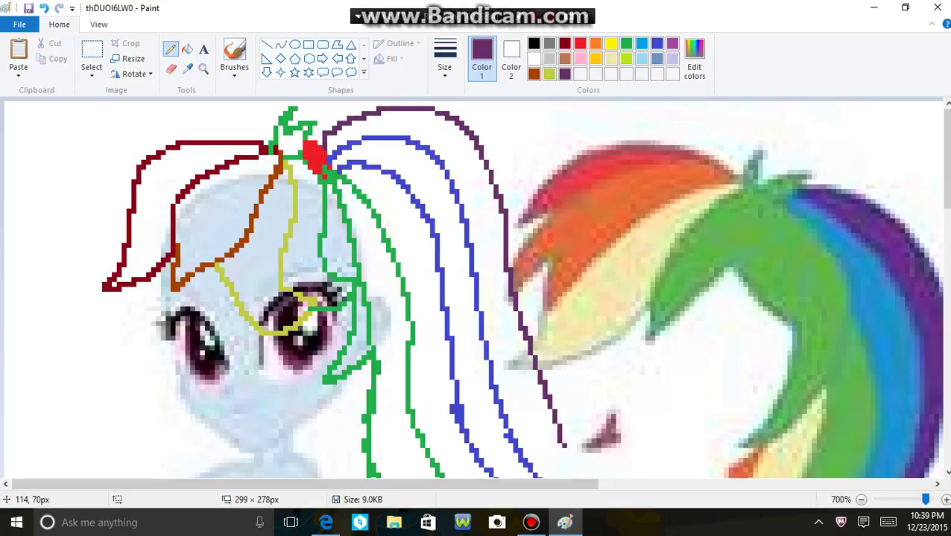
pyautogui.scroll(-7, 601, 469)
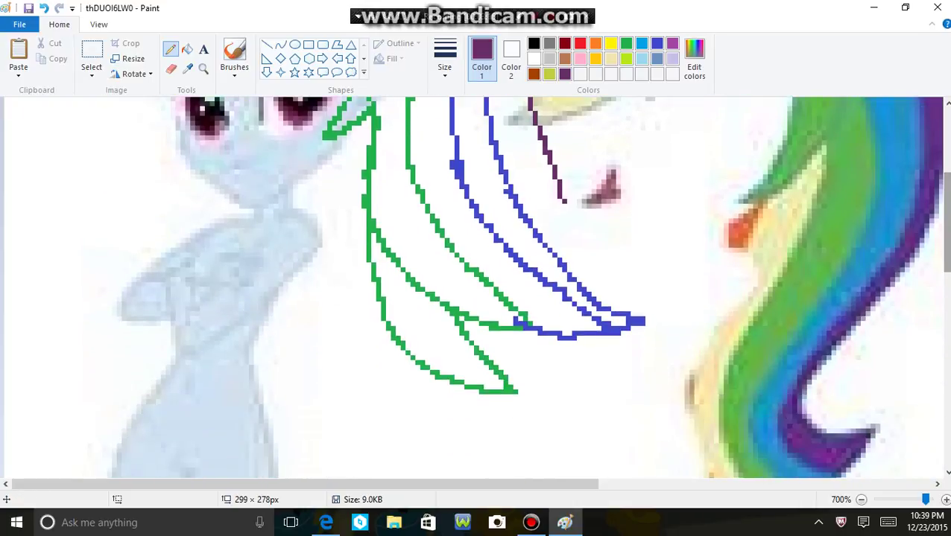
pyautogui.moveTo(564, 202)
pyautogui.mouseDown()
pyautogui.moveTo(614, 265)
pyautogui.moveTo(702, 303)
pyautogui.moveTo(746, 295)
pyautogui.moveTo(741, 308)
pyautogui.moveTo(667, 348)
pyautogui.moveTo(627, 352)
pyautogui.moveTo(573, 353)
pyautogui.moveTo(497, 319)
pyautogui.mouseUp()
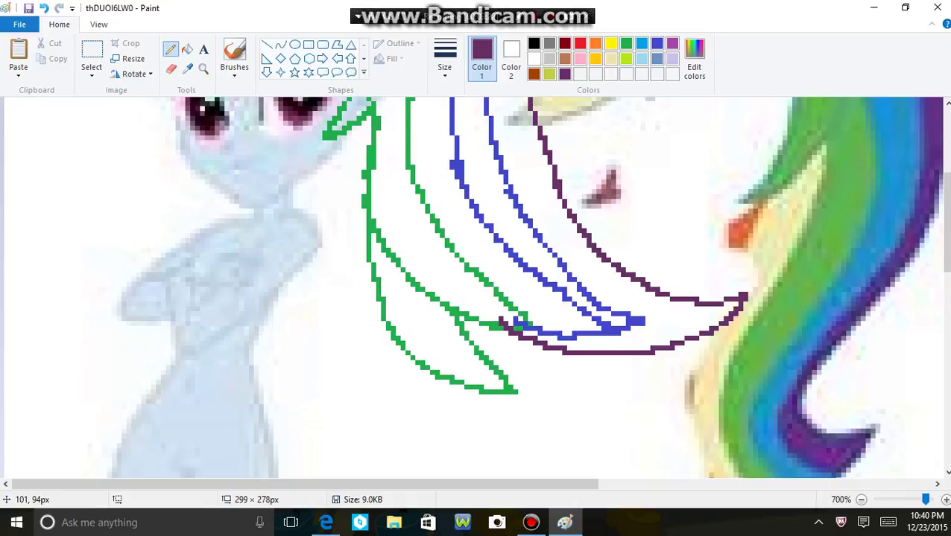
# - Draw an outer dark purple strand edge arching from the hair tie past the canvas top and down to the lower purple line
pyautogui.scroll(2, 498, 319)
pyautogui.scroll(3, 498, 319)
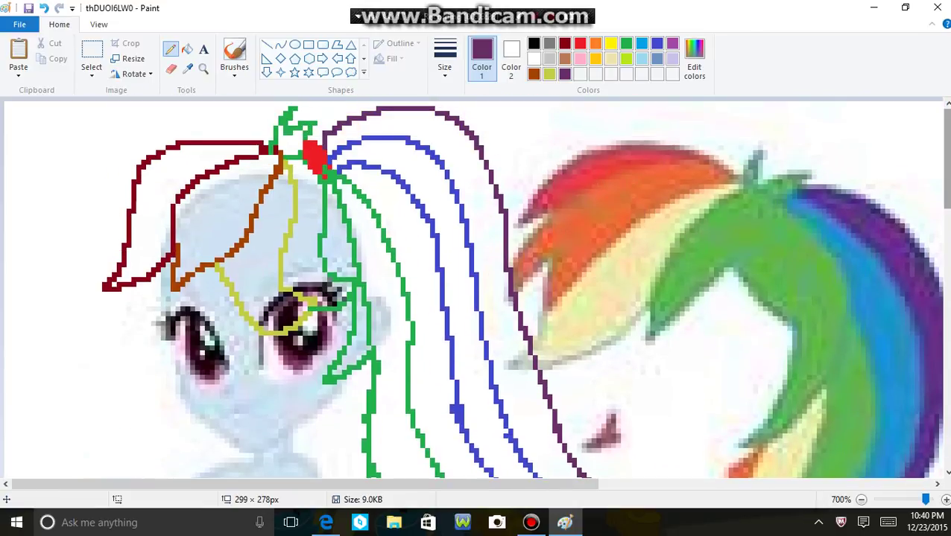
pyautogui.moveTo(325, 140)
pyautogui.mouseDown()
pyautogui.moveTo(335, 106)
pyautogui.moveTo(385, 99)
pyautogui.mouseUp()
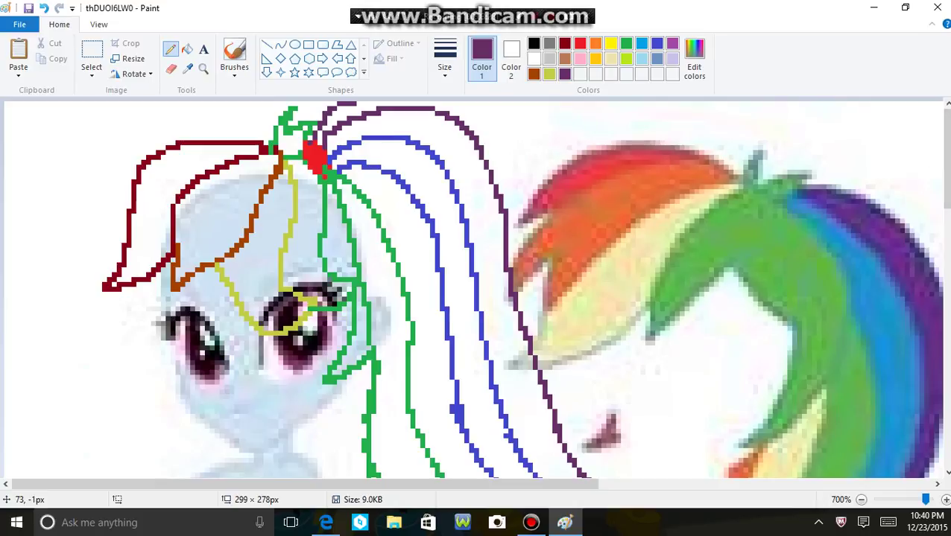
pyautogui.moveTo(508, 134)
pyautogui.mouseDown()
pyautogui.moveTo(535, 186)
pyautogui.moveTo(608, 397)
pyautogui.mouseUp()
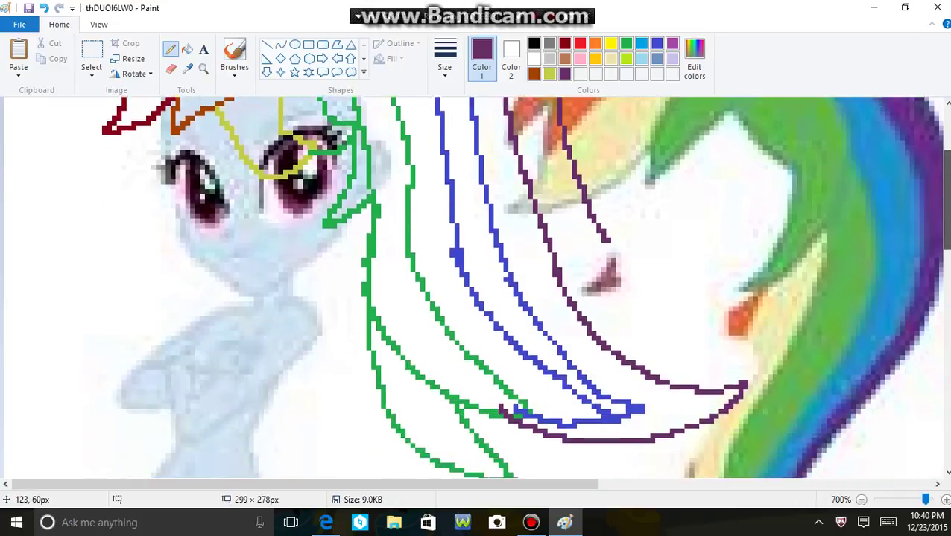
pyautogui.moveTo(588, 155)
pyautogui.mouseDown()
pyautogui.moveTo(627, 225)
pyautogui.moveTo(704, 294)
pyautogui.moveTo(698, 322)
pyautogui.mouseUp()
# - Fill most of the outermost bang section, inside the dark red outline, with red
pyautogui.scroll(5, 475, 287)
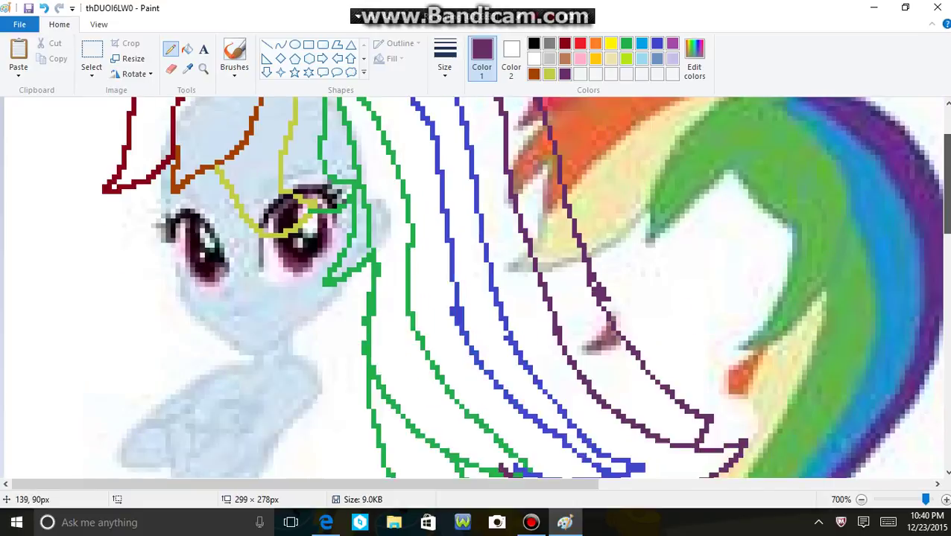
pyautogui.moveTo(948, 159); pyautogui.dragTo(947, 161)
pyautogui.scroll(1, 475, 288)
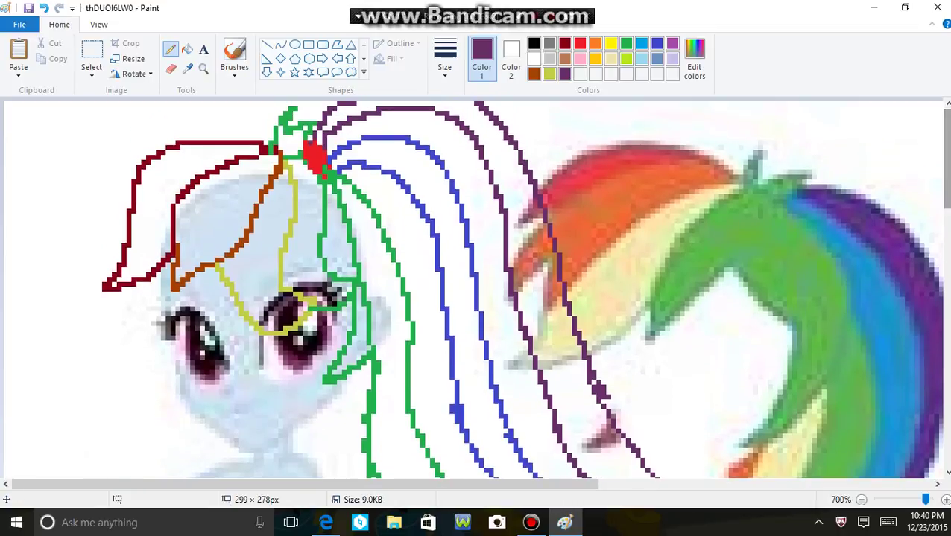
pyautogui.click(580, 43)
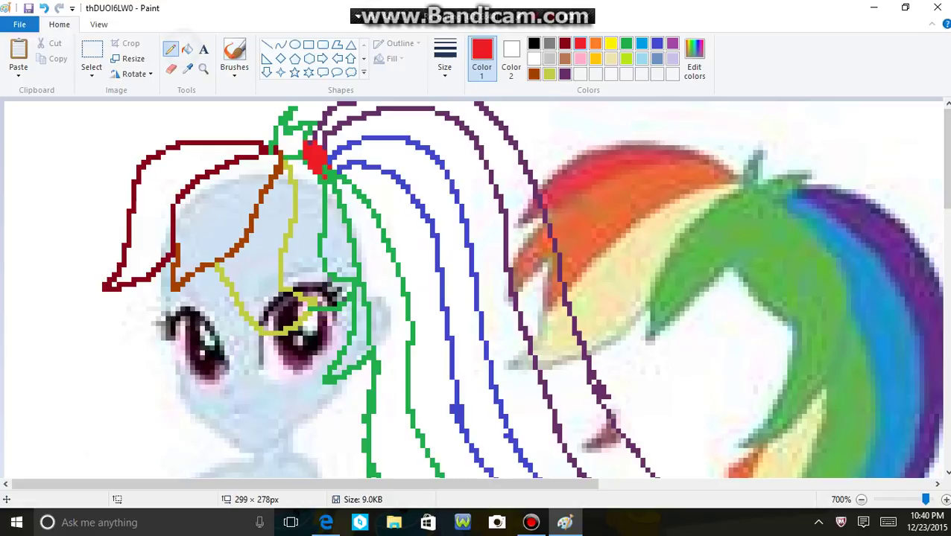
pyautogui.click(186, 50)
pyautogui.click(172, 169)
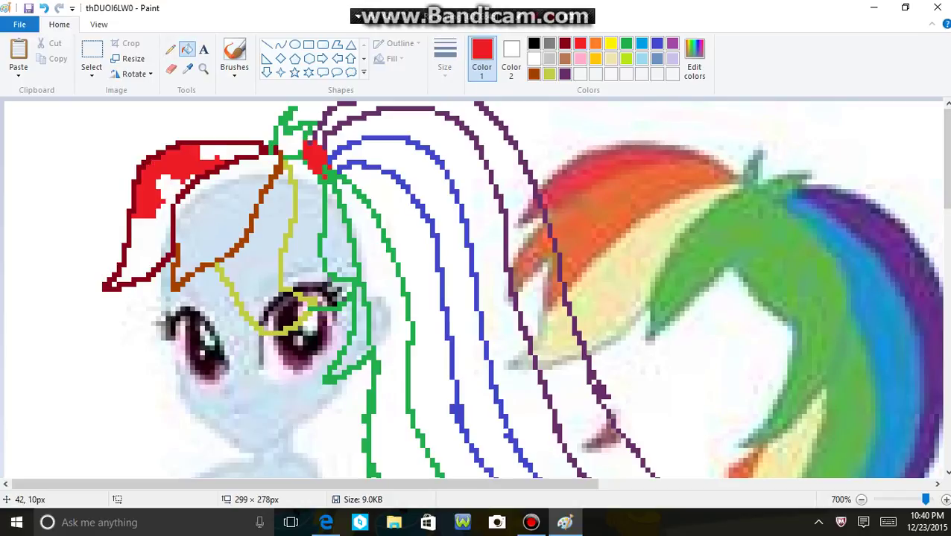
pyautogui.click(206, 149)
pyautogui.click(152, 246)
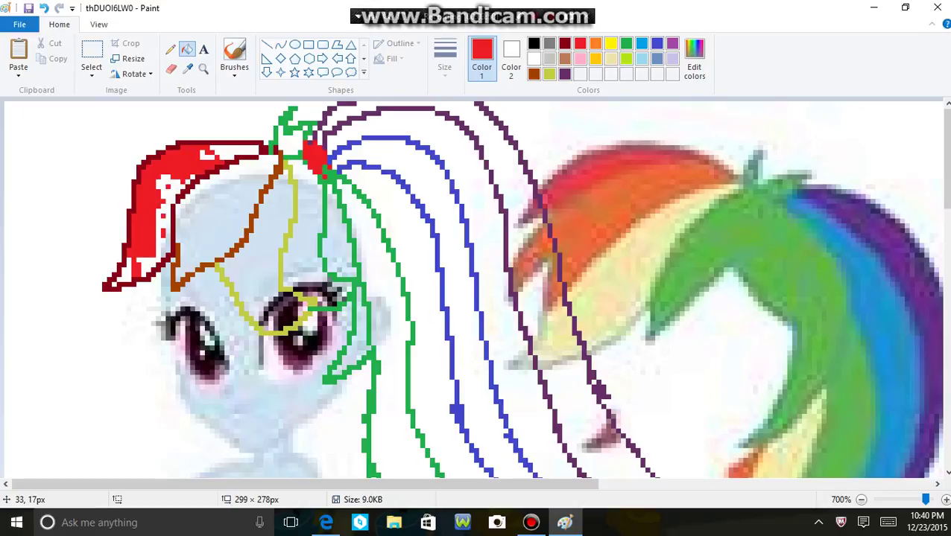
# - Fill patches of the middle bang section, inside the brown outline, with orange
pyautogui.click(595, 43)
pyautogui.click(217, 201)
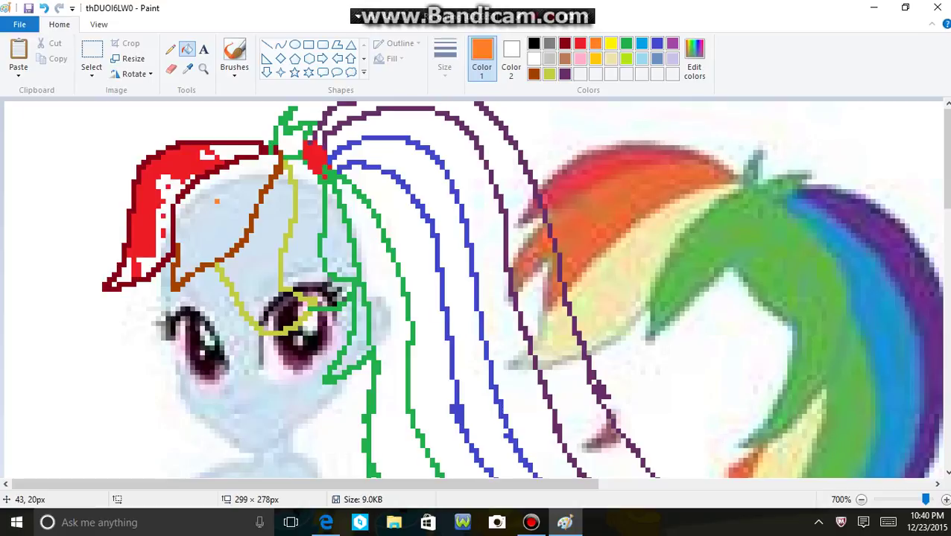
pyautogui.click(203, 232)
pyautogui.click(237, 207)
pyautogui.click(251, 177)
pyautogui.click(232, 201)
pyautogui.click(202, 216)
pyautogui.click(192, 250)
pyautogui.click(224, 236)
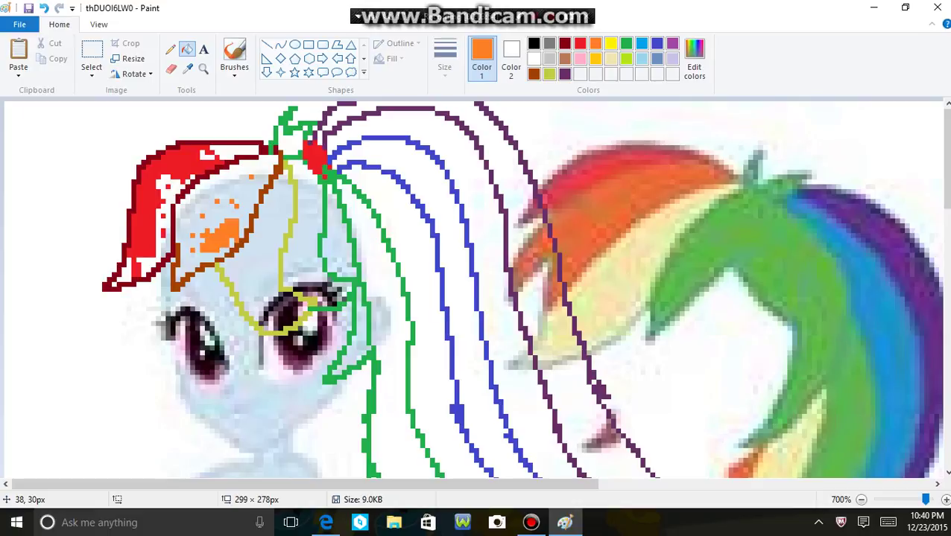
# - Brush the rest of the middle bang section orange and cover the gaps in the outermost section with red
pyautogui.click(234, 51)
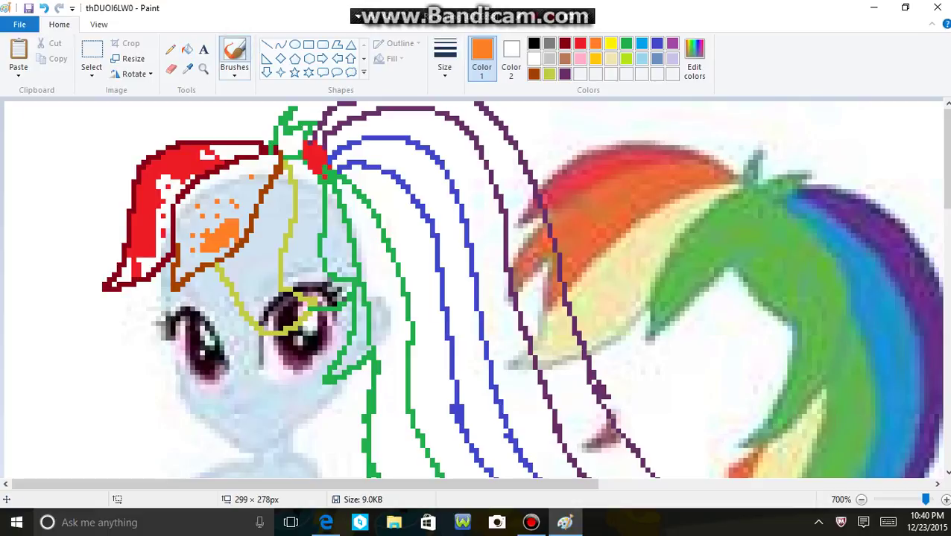
pyautogui.moveTo(227, 186)
pyautogui.mouseDown()
pyautogui.moveTo(184, 276)
pyautogui.moveTo(188, 213)
pyautogui.moveTo(178, 248)
pyautogui.moveTo(190, 198)
pyautogui.moveTo(221, 203)
pyautogui.moveTo(273, 167)
pyautogui.moveTo(210, 276)
pyautogui.moveTo(195, 213)
pyautogui.mouseUp()
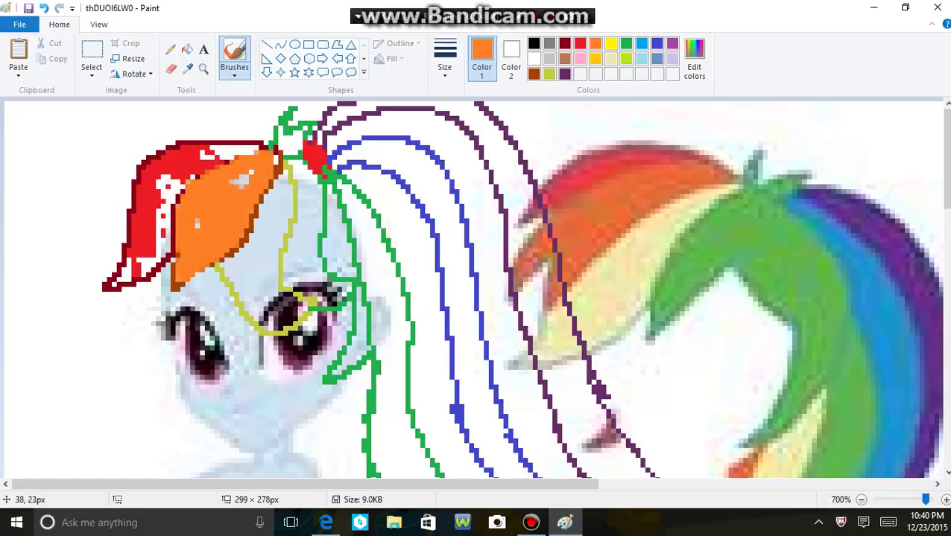
pyautogui.moveTo(244, 183)
pyautogui.mouseDown()
pyautogui.moveTo(276, 162)
pyautogui.moveTo(257, 209)
pyautogui.mouseUp()
pyautogui.click(579, 43)
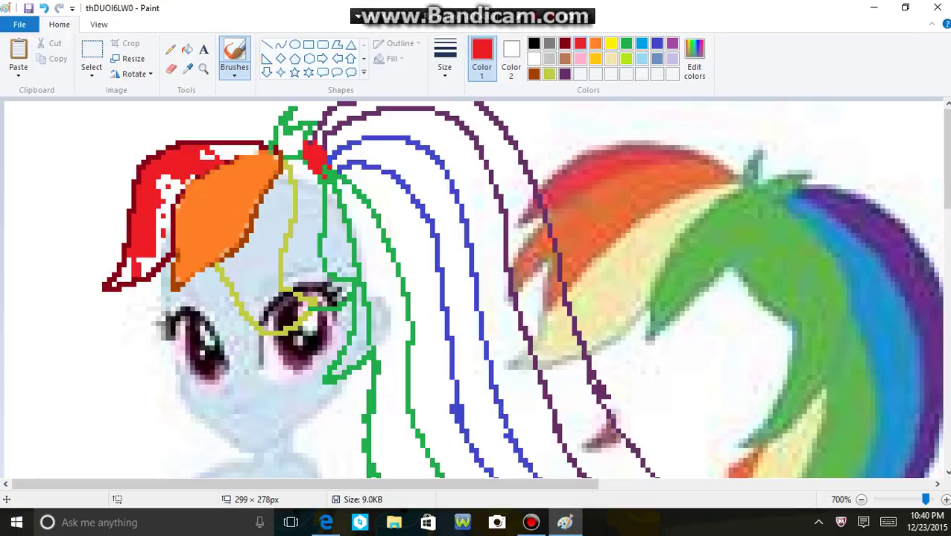
pyautogui.moveTo(261, 153)
pyautogui.mouseDown()
pyautogui.moveTo(216, 149)
pyautogui.moveTo(160, 195)
pyautogui.moveTo(148, 271)
pyautogui.moveTo(114, 291)
pyautogui.moveTo(178, 218)
pyautogui.moveTo(165, 216)
pyautogui.moveTo(208, 176)
pyautogui.mouseUp()
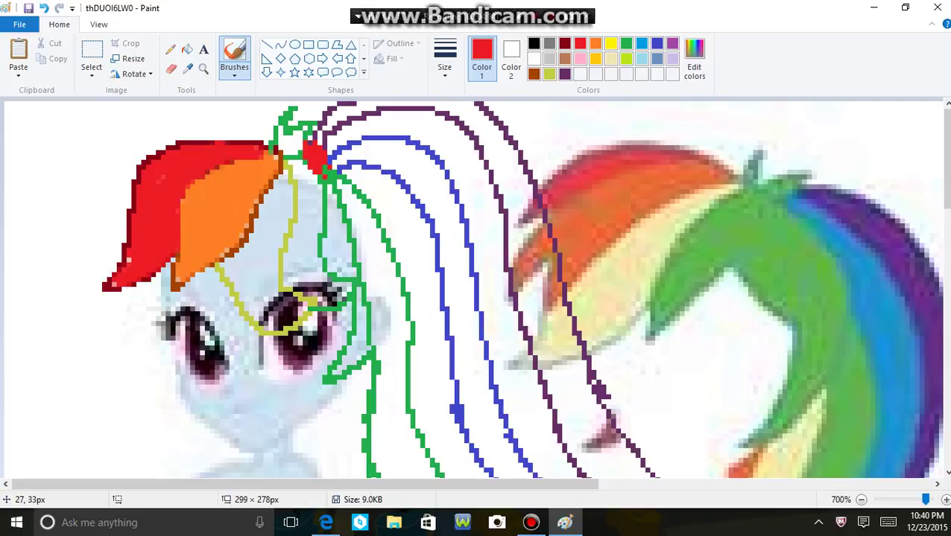
# - Sample the pale yellow from the reference hair and brush it over the bang section inside the yellow outline
pyautogui.click(611, 43)
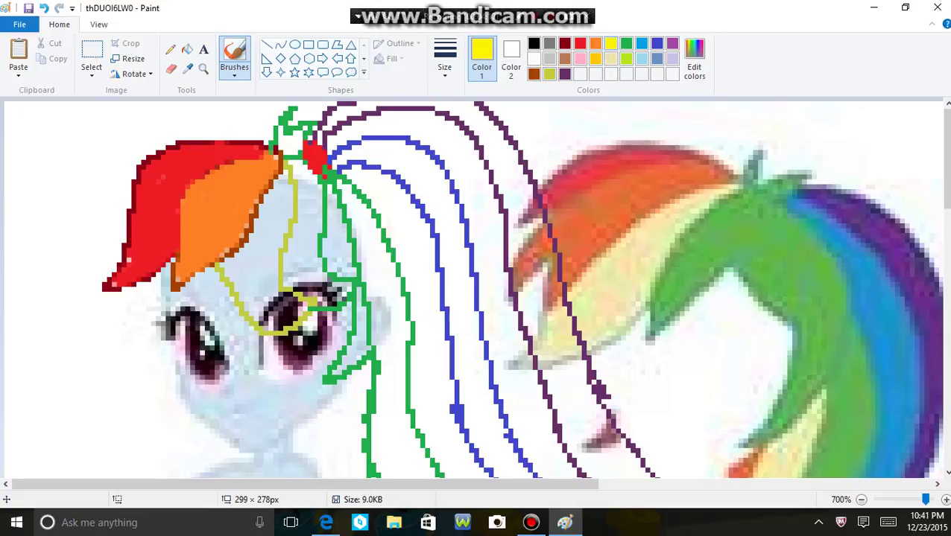
pyautogui.click(187, 67)
pyautogui.click(657, 294)
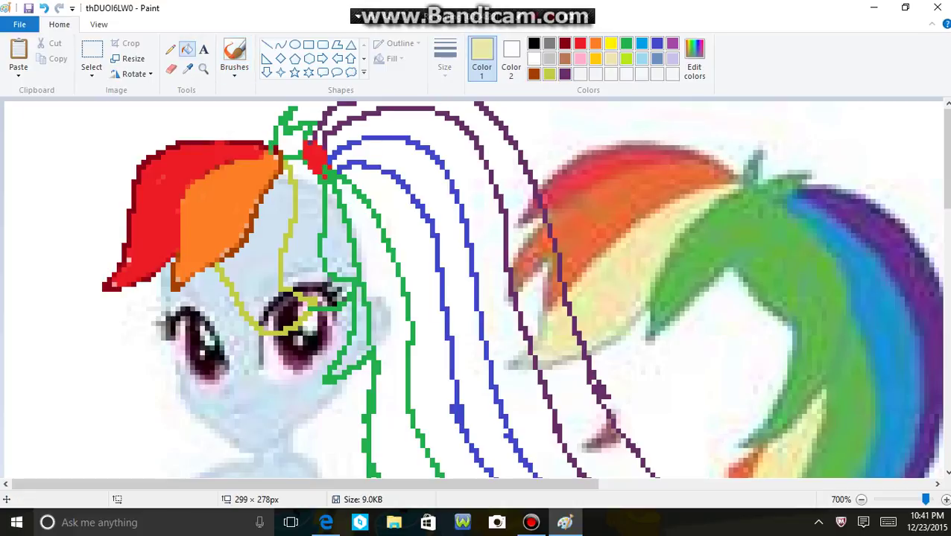
pyautogui.moveTo(277, 228)
pyautogui.mouseDown()
pyautogui.moveTo(270, 181)
pyautogui.moveTo(284, 177)
pyautogui.moveTo(269, 255)
pyautogui.mouseUp()
pyautogui.moveTo(265, 186)
pyautogui.mouseDown()
pyautogui.moveTo(252, 227)
pyautogui.moveTo(217, 274)
pyautogui.moveTo(263, 309)
pyautogui.moveTo(265, 324)
pyautogui.moveTo(256, 310)
pyautogui.moveTo(290, 304)
pyautogui.mouseUp()
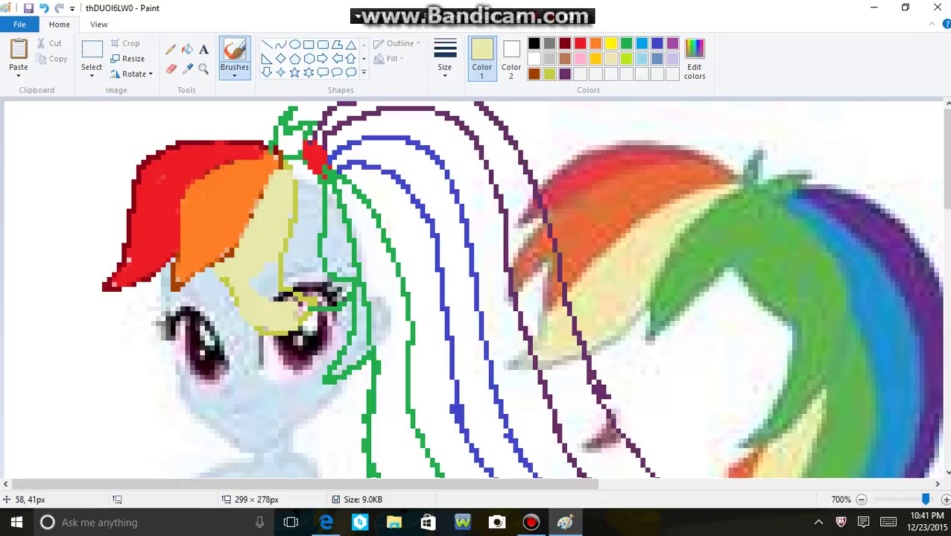
pyautogui.hotkey('ctrl', 'z')
pyautogui.hotkey('ctrl', 'z')
pyautogui.hotkey('ctrl', 'z')
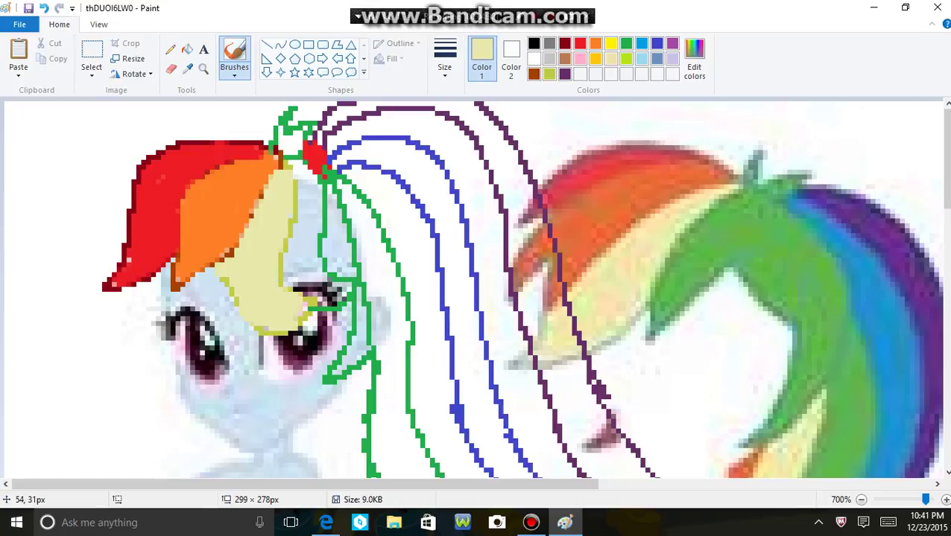
pyautogui.hotkey('ctrl', 'z')
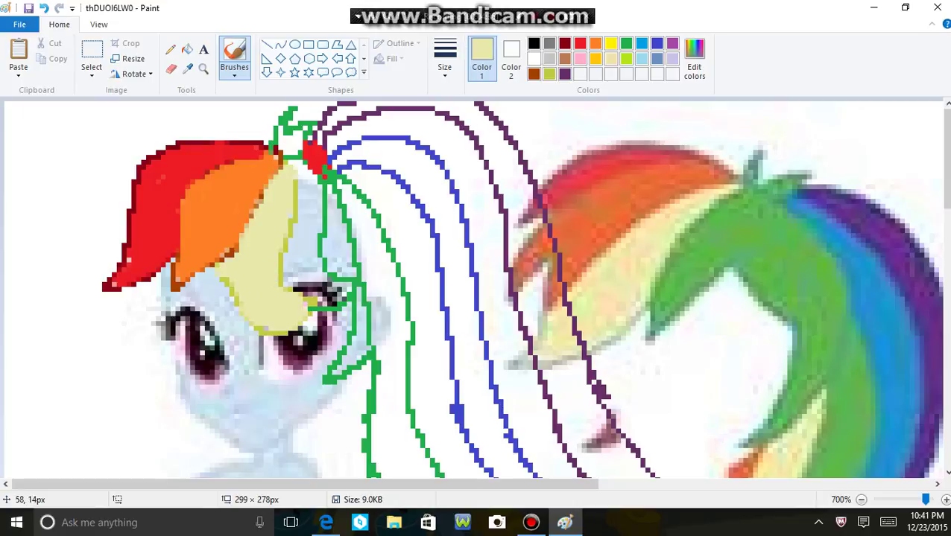
pyautogui.moveTo(288, 171)
pyautogui.mouseDown()
pyautogui.moveTo(304, 171)
pyautogui.moveTo(284, 162)
pyautogui.mouseUp()
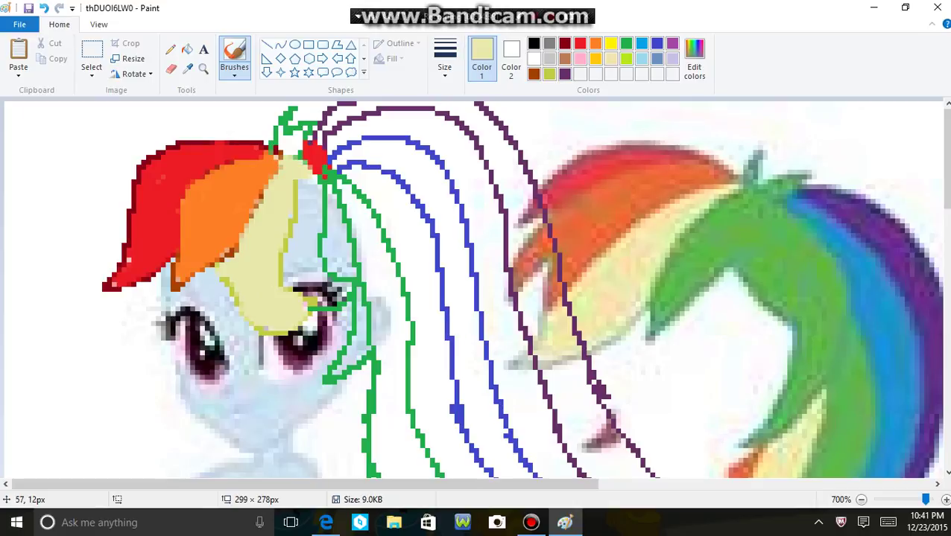
# - Mix a lighter green drawing colour from the standard green by raising its luminosity
pyautogui.click(625, 43)
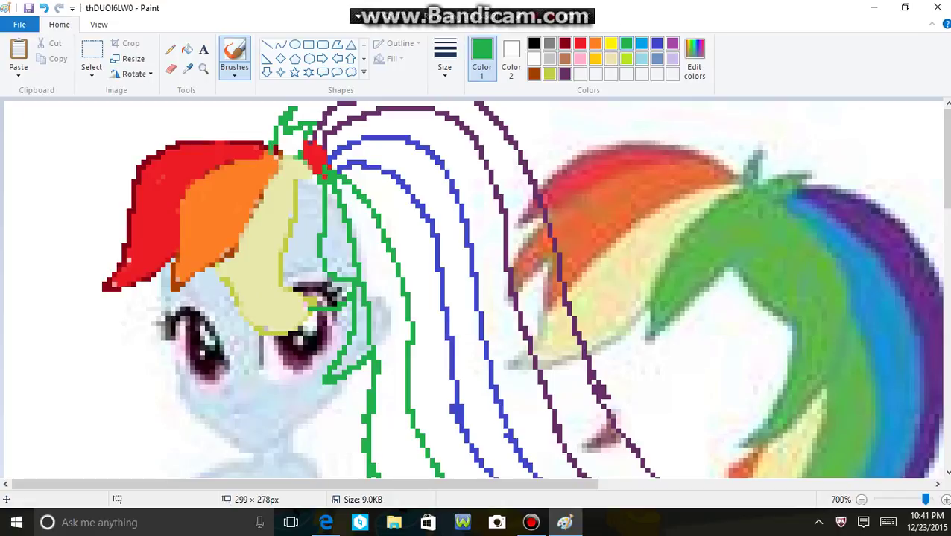
pyautogui.click(626, 59)
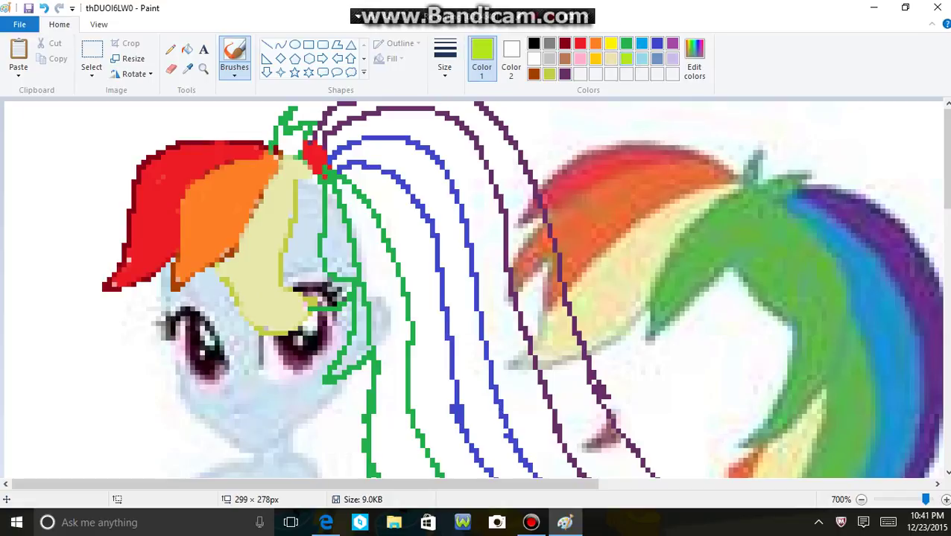
pyautogui.click(625, 43)
pyautogui.click(695, 60)
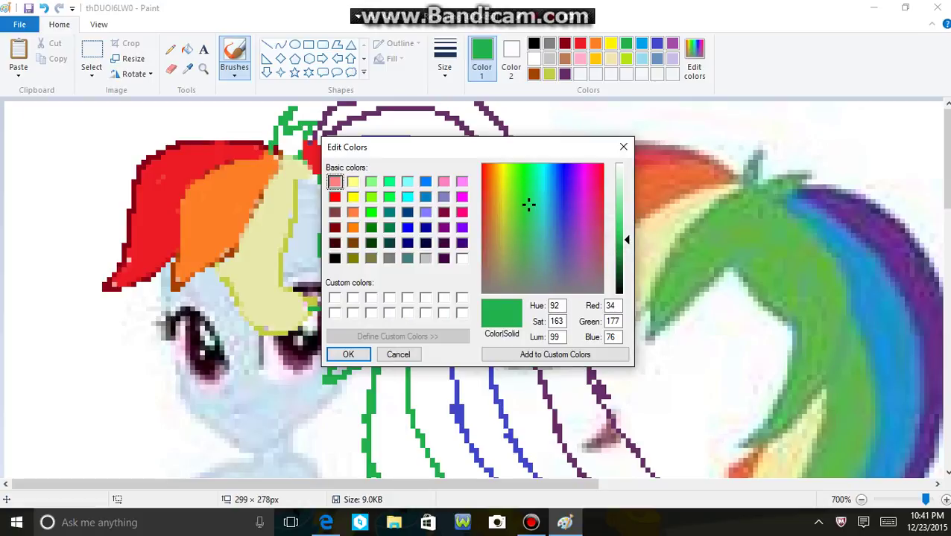
pyautogui.moveTo(626, 240); pyautogui.dragTo(626, 225)
pyautogui.click(348, 354)
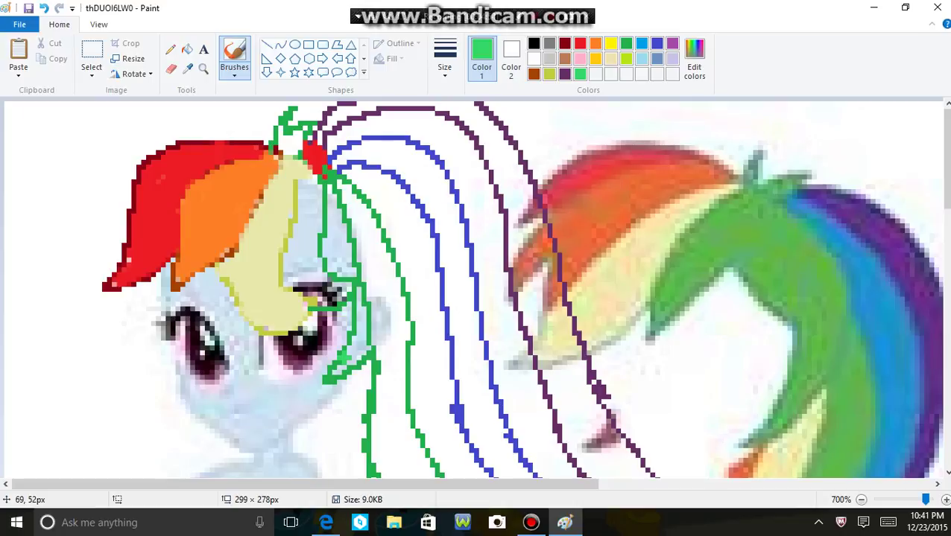
# - Brush light green over the bang section beside the pale yellow one and the upper part of the adjoining green-outlined ponytail strand
pyautogui.moveTo(302, 201)
pyautogui.mouseDown()
pyautogui.moveTo(304, 224)
pyautogui.moveTo(302, 183)
pyautogui.moveTo(313, 169)
pyautogui.moveTo(294, 162)
pyautogui.moveTo(282, 280)
pyautogui.moveTo(325, 298)
pyautogui.moveTo(337, 287)
pyautogui.moveTo(313, 242)
pyautogui.moveTo(314, 289)
pyautogui.moveTo(353, 300)
pyautogui.mouseUp()
pyautogui.moveTo(309, 235)
pyautogui.mouseDown()
pyautogui.moveTo(319, 201)
pyautogui.moveTo(294, 226)
pyautogui.moveTo(319, 280)
pyautogui.moveTo(328, 275)
pyautogui.moveTo(374, 310)
pyautogui.moveTo(343, 368)
pyautogui.moveTo(374, 342)
pyautogui.moveTo(363, 378)
pyautogui.mouseUp()
pyautogui.moveTo(338, 176)
pyautogui.mouseDown()
pyautogui.moveTo(372, 313)
pyautogui.moveTo(338, 284)
pyautogui.moveTo(323, 172)
pyautogui.moveTo(348, 289)
pyautogui.moveTo(363, 255)
pyautogui.mouseUp()
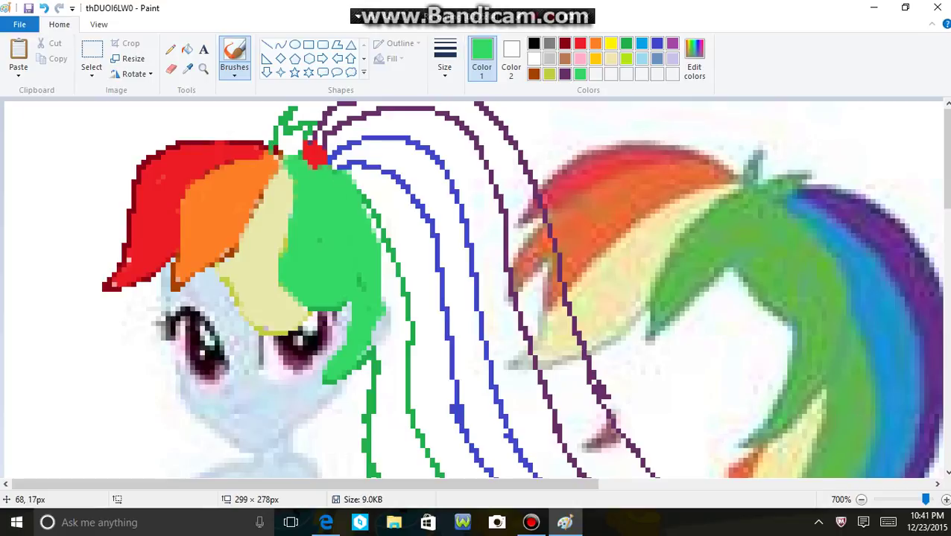
pyautogui.moveTo(359, 190)
pyautogui.mouseDown()
pyautogui.moveTo(396, 372)
pyautogui.moveTo(406, 284)
pyautogui.moveTo(380, 353)
pyautogui.mouseUp()
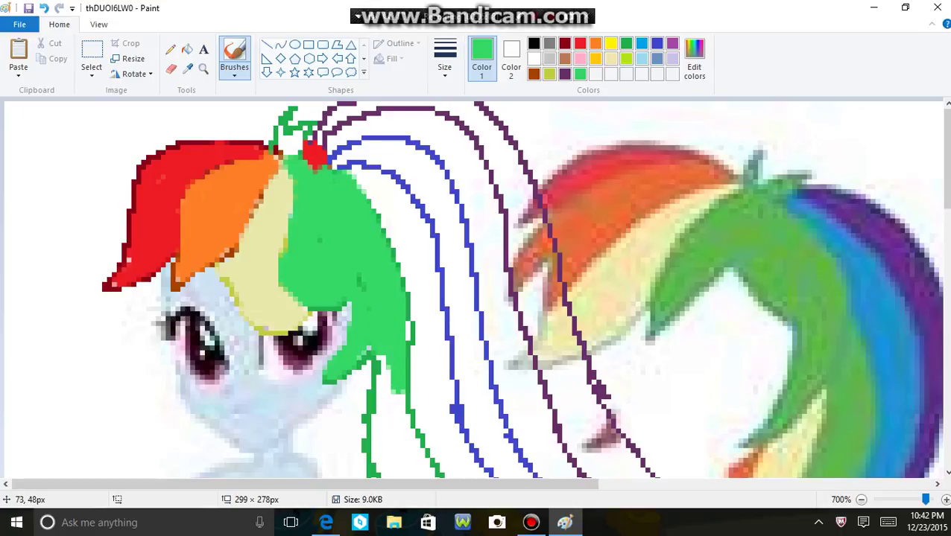
# - Continue the light green down the green-outlined ponytail strand, covering both of its pointed lower tips
pyautogui.scroll(-4, 477, 287)
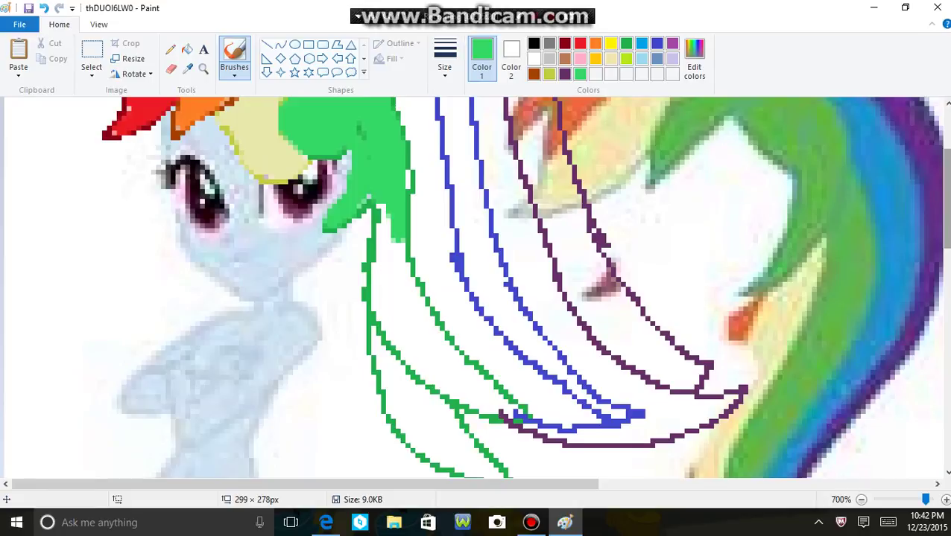
pyautogui.moveTo(373, 199)
pyautogui.mouseDown()
pyautogui.moveTo(385, 305)
pyautogui.moveTo(406, 186)
pyautogui.moveTo(374, 269)
pyautogui.moveTo(374, 333)
pyautogui.moveTo(385, 301)
pyautogui.moveTo(463, 400)
pyautogui.moveTo(515, 421)
pyautogui.moveTo(461, 380)
pyautogui.moveTo(414, 298)
pyautogui.moveTo(463, 353)
pyautogui.moveTo(406, 322)
pyautogui.moveTo(405, 359)
pyautogui.moveTo(526, 421)
pyautogui.moveTo(505, 416)
pyautogui.mouseUp()
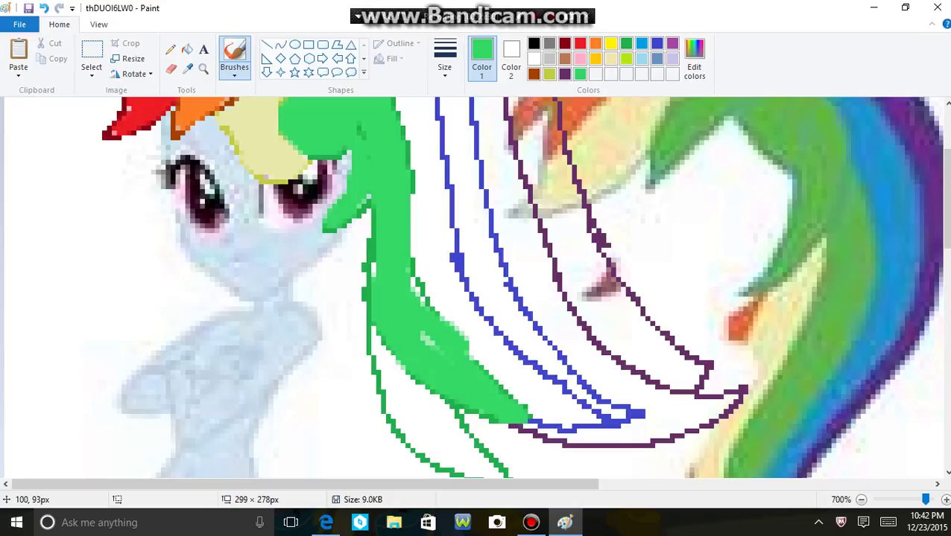
pyautogui.moveTo(372, 324)
pyautogui.mouseDown()
pyautogui.moveTo(428, 450)
pyautogui.moveTo(468, 476)
pyautogui.mouseUp()
pyautogui.scroll(-3, 477, 287)
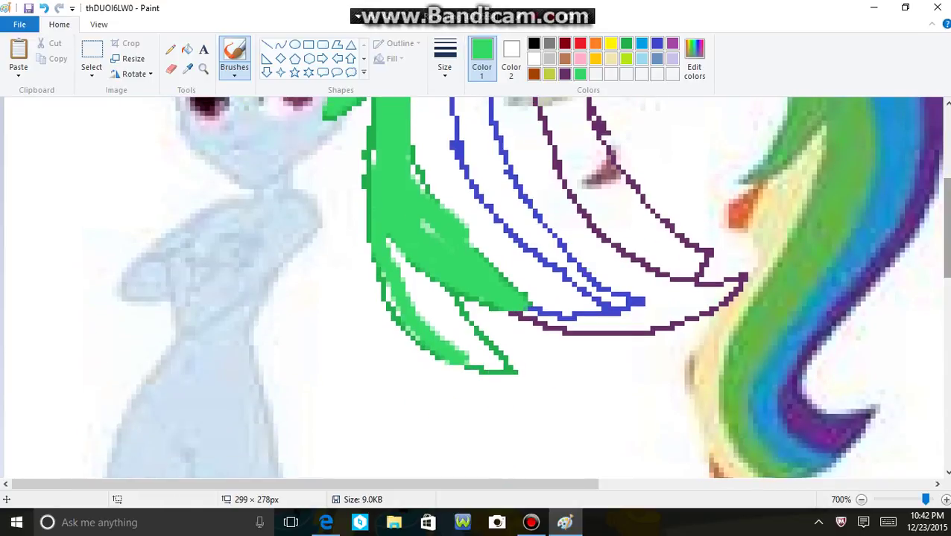
pyautogui.moveTo(391, 238)
pyautogui.mouseDown()
pyautogui.moveTo(387, 306)
pyautogui.moveTo(421, 345)
pyautogui.moveTo(477, 363)
pyautogui.moveTo(458, 321)
pyautogui.moveTo(403, 257)
pyautogui.moveTo(454, 339)
pyautogui.moveTo(421, 287)
pyautogui.mouseUp()
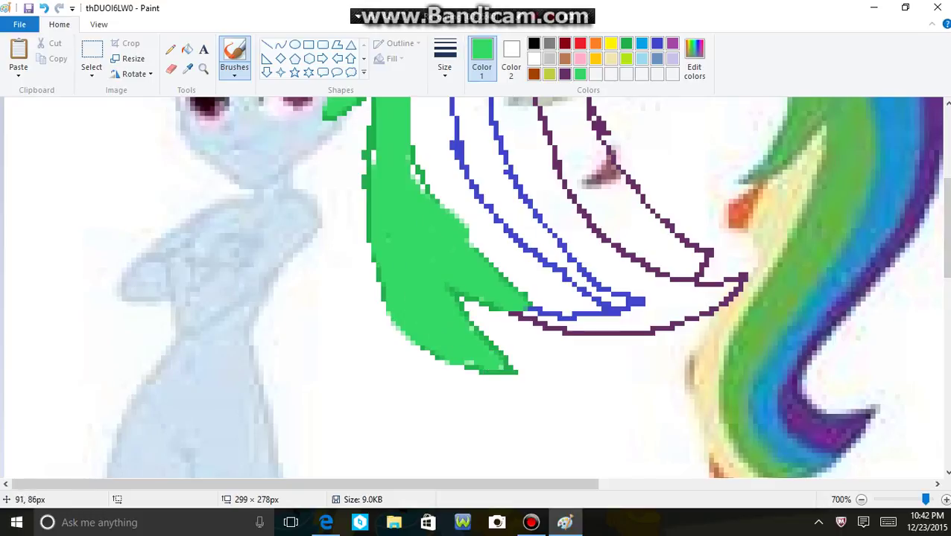
pyautogui.moveTo(477, 365); pyautogui.dragTo(493, 377)
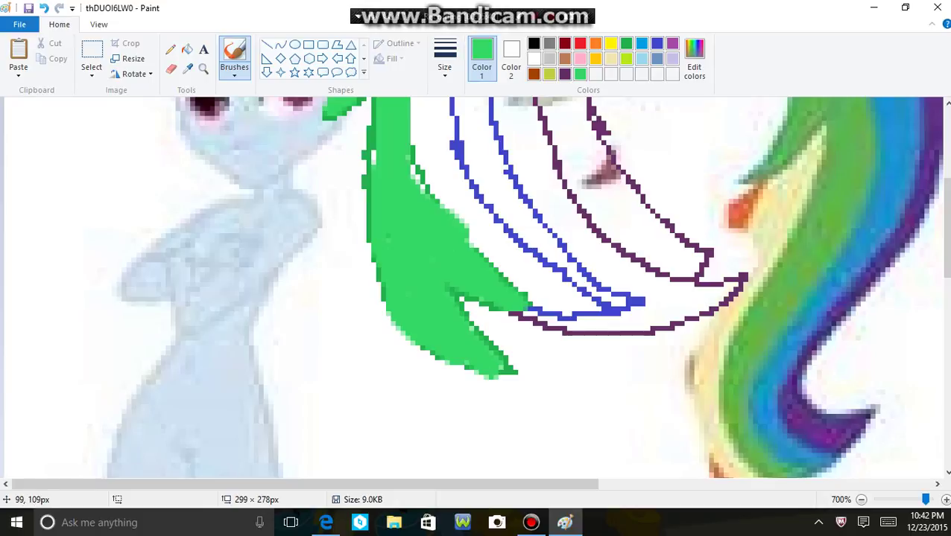
# - Fill the two blue-outlined ponytail strands and the area between them and the green strand with light blue
pyautogui.click(187, 49)
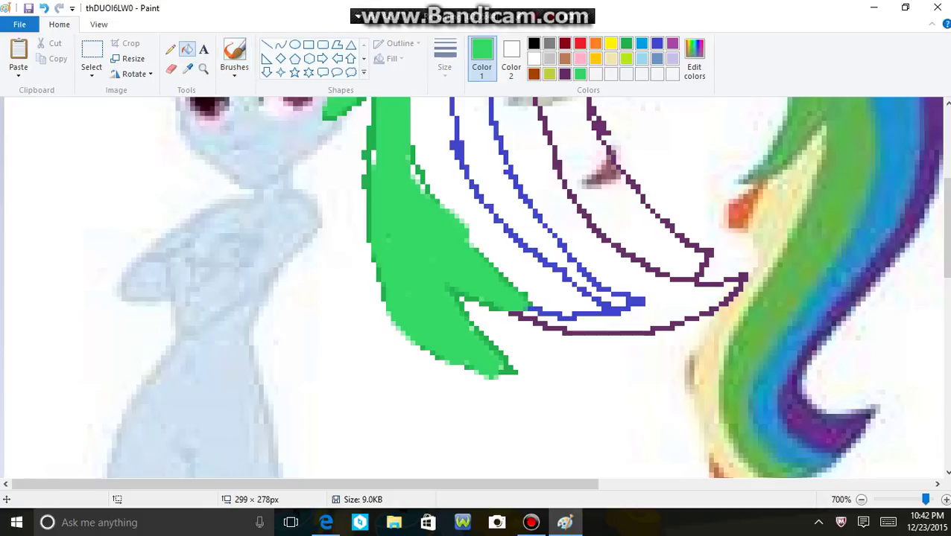
pyautogui.click(657, 44)
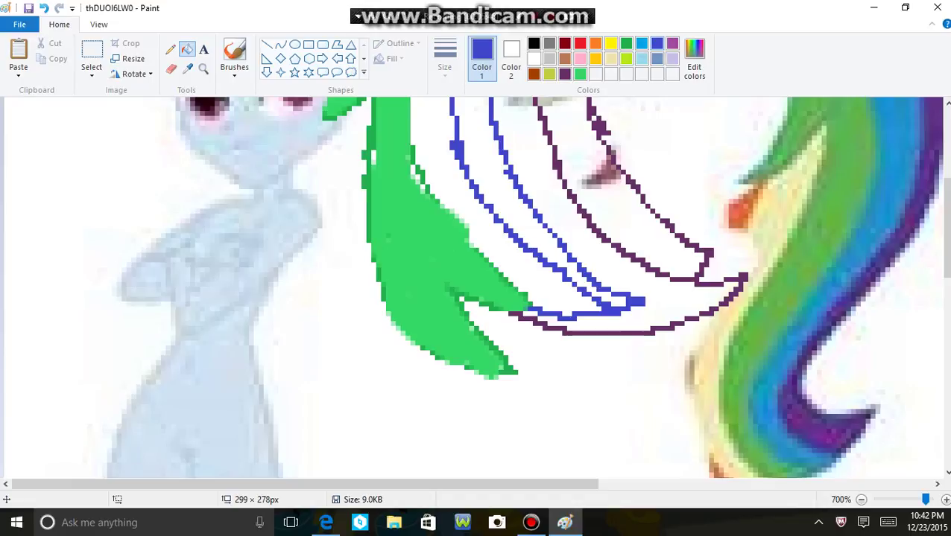
pyautogui.click(641, 44)
pyautogui.click(531, 273)
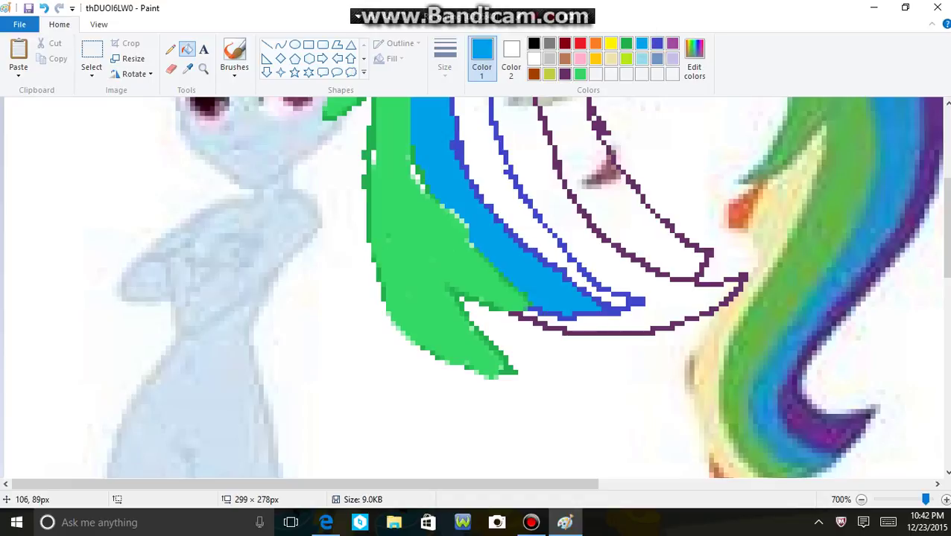
pyautogui.click(509, 190)
pyautogui.scroll(5, 510, 190)
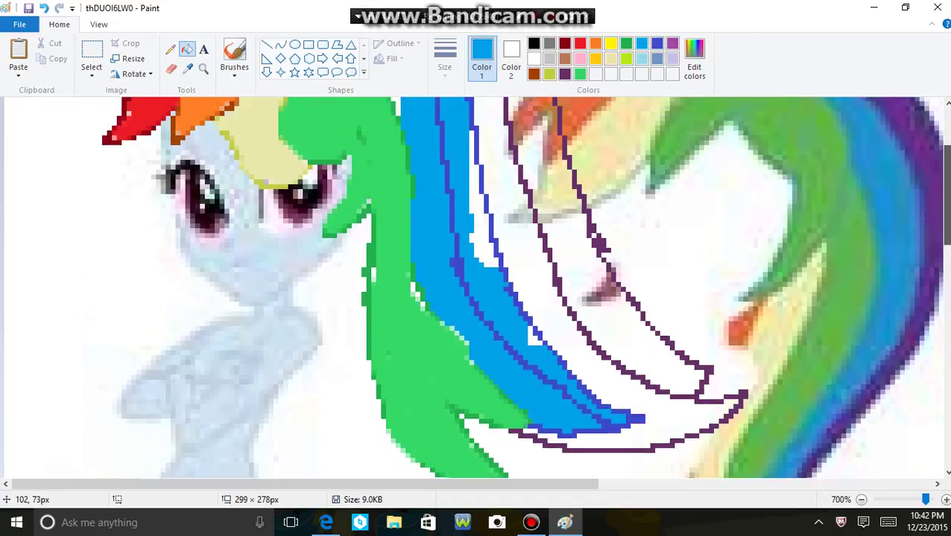
pyautogui.click(383, 198)
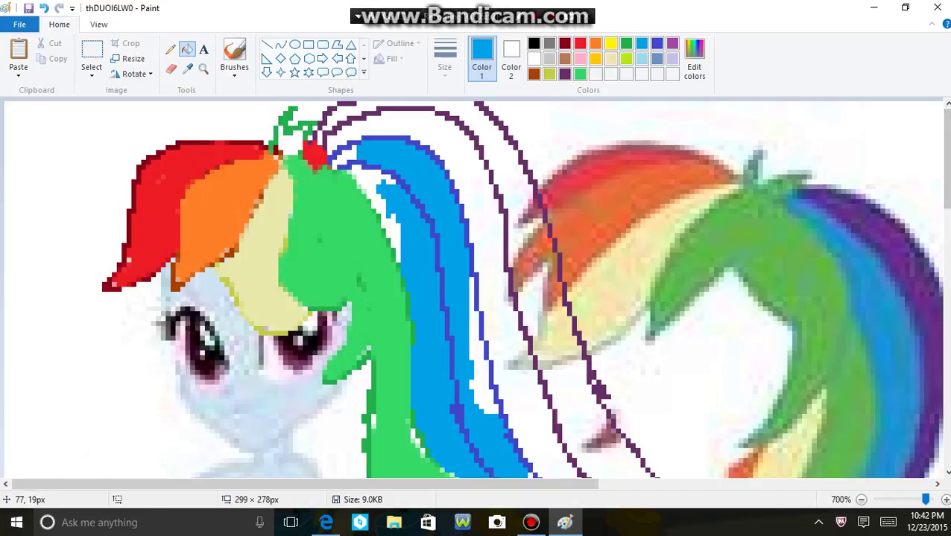
pyautogui.click(938, 146)
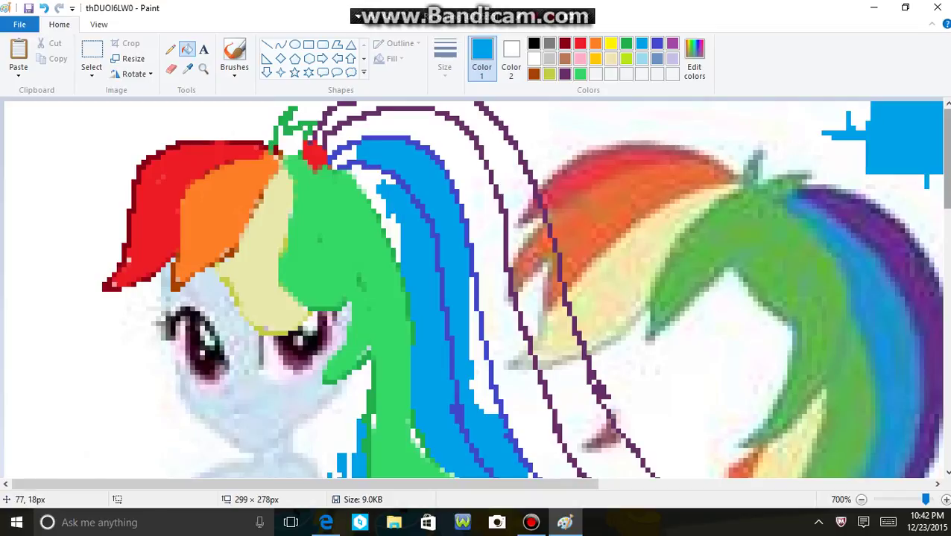
pyautogui.click(534, 58)
pyautogui.click(937, 157)
# - Choose purple and try to fill the ponytail area between the dark purple outlines with it
pyautogui.moveTo(947, 158); pyautogui.dragTo(947, 183)
pyautogui.scroll(1, 477, 287)
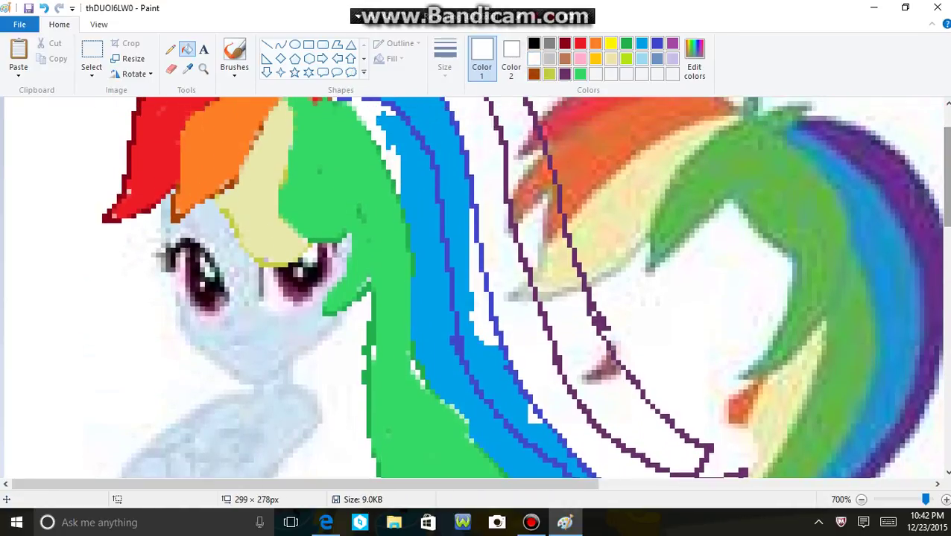
pyautogui.click(671, 44)
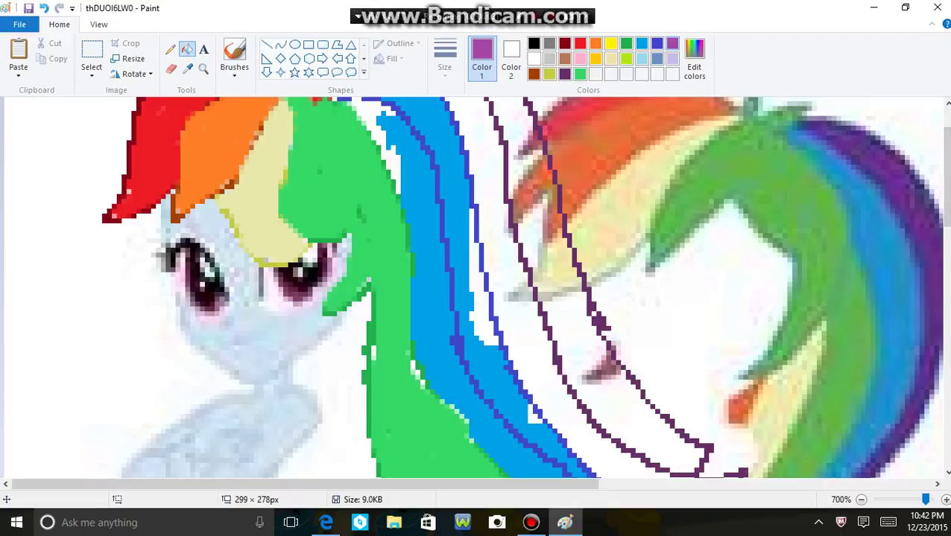
pyautogui.moveTo(553, 333); pyautogui.dragTo(574, 331)
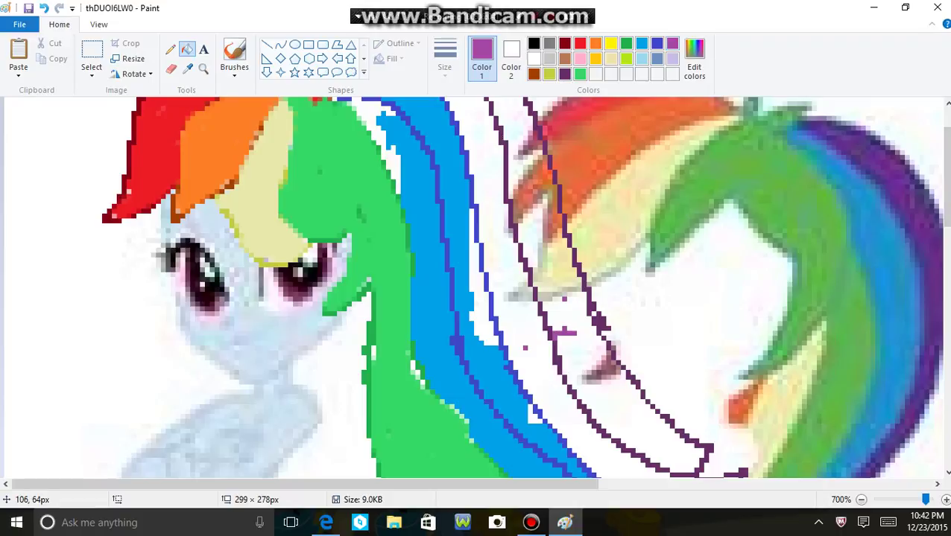
# - Brush purple along the outer side of the blue strand and over the lower end of the ponytail's purple-outlined section
pyautogui.click(170, 48)
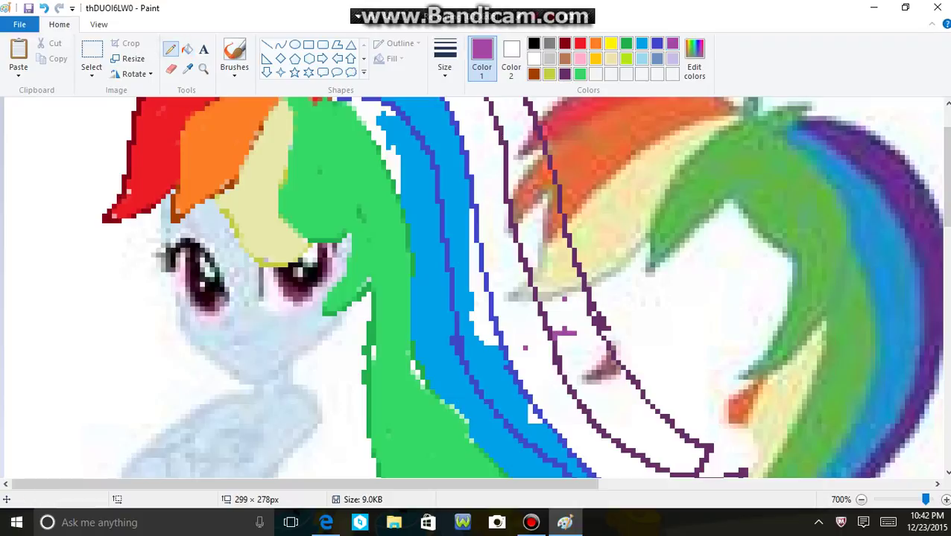
pyautogui.click(234, 56)
pyautogui.moveTo(502, 265)
pyautogui.mouseDown()
pyautogui.moveTo(533, 362)
pyautogui.moveTo(495, 260)
pyautogui.moveTo(495, 324)
pyautogui.moveTo(581, 443)
pyautogui.mouseUp()
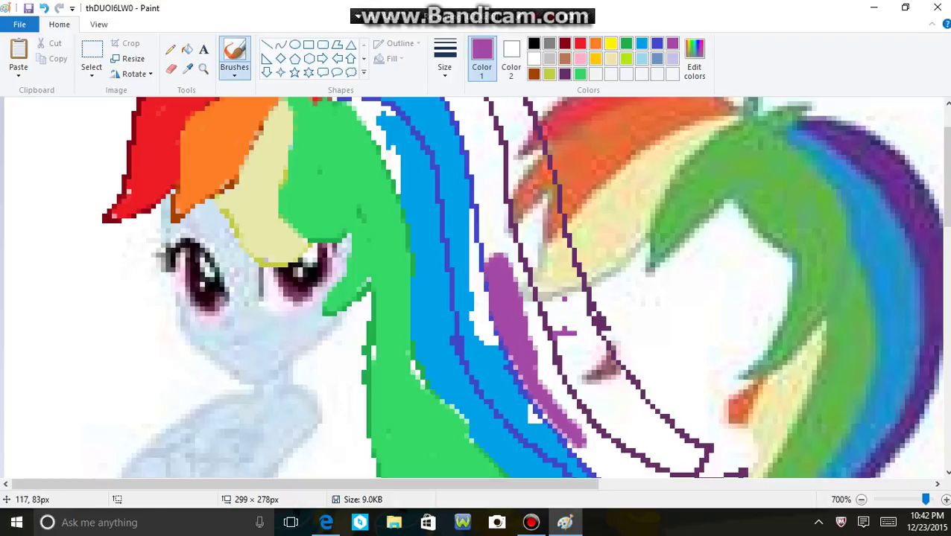
pyautogui.scroll(-5, 581, 443)
pyautogui.moveTo(540, 167)
pyautogui.mouseDown()
pyautogui.moveTo(649, 245)
pyautogui.moveTo(587, 229)
pyautogui.moveTo(533, 130)
pyautogui.moveTo(633, 235)
pyautogui.moveTo(728, 250)
pyautogui.moveTo(665, 251)
pyautogui.moveTo(707, 250)
pyautogui.moveTo(706, 266)
pyautogui.moveTo(644, 287)
pyautogui.moveTo(561, 292)
pyautogui.moveTo(680, 256)
pyautogui.mouseUp()
pyautogui.moveTo(644, 282)
pyautogui.mouseDown()
pyautogui.moveTo(654, 214)
pyautogui.moveTo(691, 219)
pyautogui.moveTo(696, 230)
pyautogui.moveTo(707, 219)
pyautogui.mouseUp()
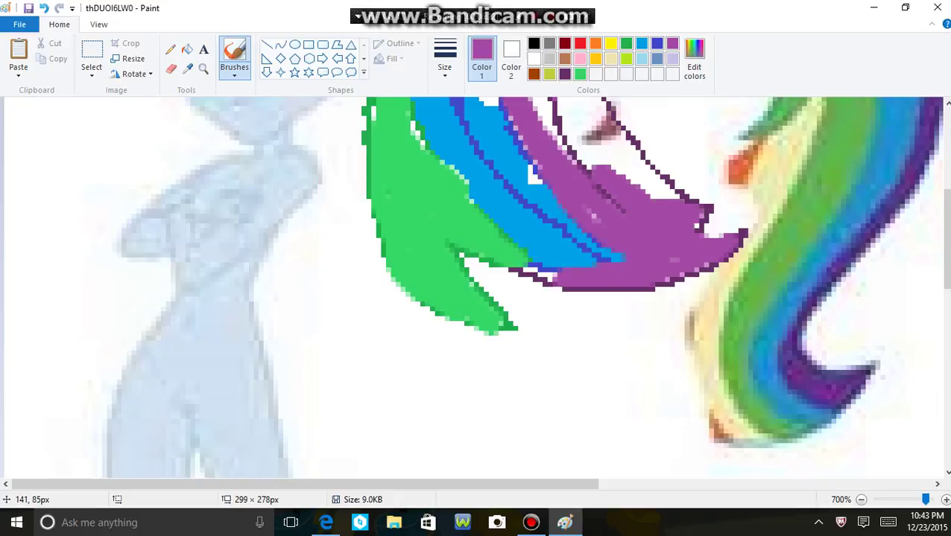
pyautogui.press('super+a')
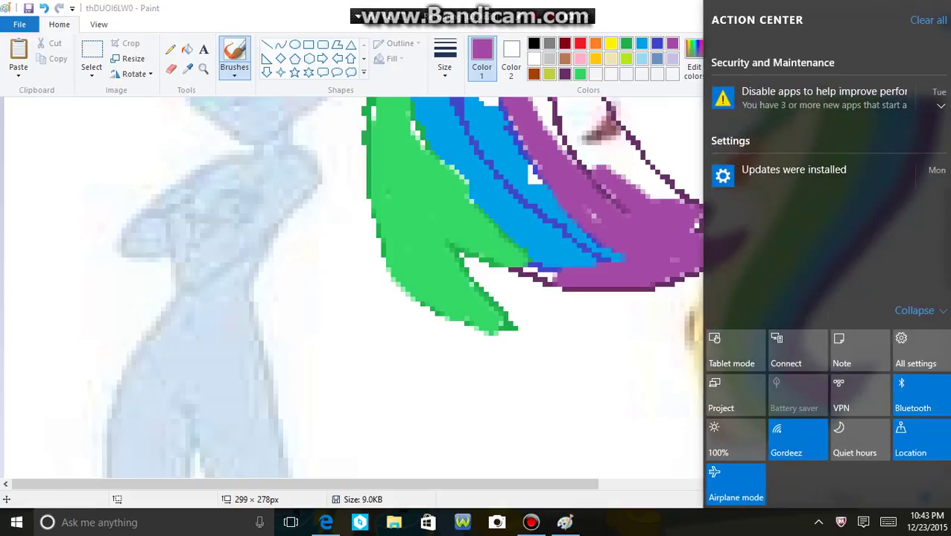
pyautogui.press('super+a')
# - Brush purple up the outermost ponytail strand, between its dark purple outlines, as far as the hair tie
pyautogui.scroll(5, 475, 287)
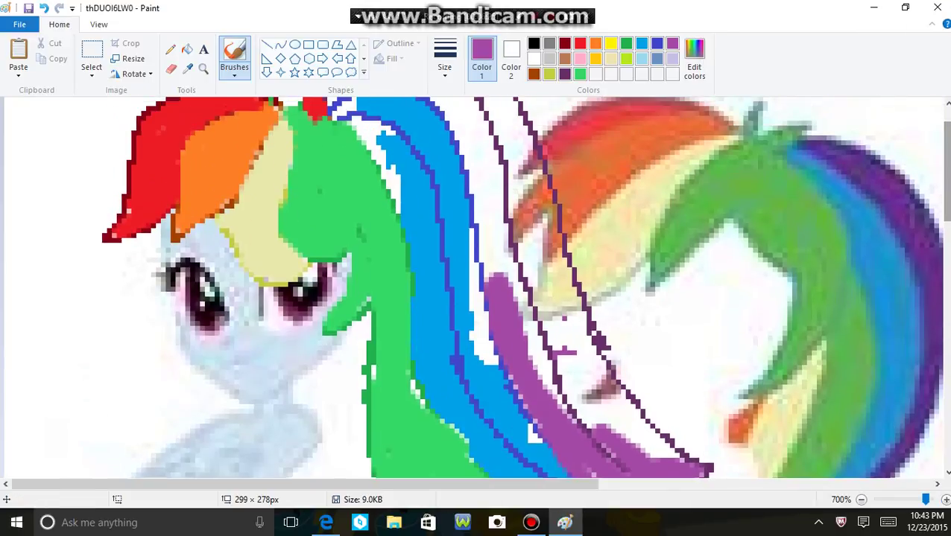
pyautogui.moveTo(596, 417)
pyautogui.mouseDown()
pyautogui.moveTo(556, 372)
pyautogui.moveTo(588, 383)
pyautogui.moveTo(669, 449)
pyautogui.moveTo(633, 434)
pyautogui.moveTo(660, 439)
pyautogui.moveTo(639, 403)
pyautogui.moveTo(543, 306)
pyautogui.moveTo(538, 272)
pyautogui.moveTo(559, 277)
pyautogui.moveTo(584, 332)
pyautogui.mouseUp()
pyautogui.moveTo(564, 295)
pyautogui.mouseDown()
pyautogui.moveTo(555, 258)
pyautogui.moveTo(526, 223)
pyautogui.moveTo(511, 246)
pyautogui.moveTo(506, 187)
pyautogui.moveTo(514, 197)
pyautogui.moveTo(543, 177)
pyautogui.moveTo(540, 197)
pyautogui.moveTo(535, 148)
pyautogui.moveTo(528, 142)
pyautogui.moveTo(499, 178)
pyautogui.moveTo(492, 113)
pyautogui.moveTo(477, 98)
pyautogui.mouseUp()
pyautogui.moveTo(522, 142); pyautogui.dragTo(497, 103)
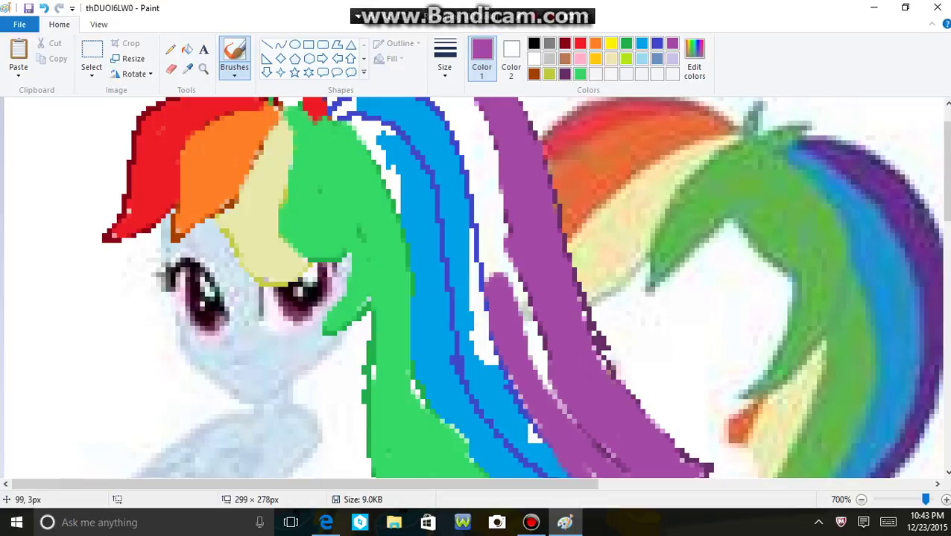
pyautogui.scroll(1, 482, 104)
pyautogui.moveTo(477, 134)
pyautogui.mouseDown()
pyautogui.moveTo(462, 113)
pyautogui.moveTo(477, 108)
pyautogui.moveTo(396, 103)
pyautogui.moveTo(321, 126)
pyautogui.moveTo(339, 133)
pyautogui.mouseUp()
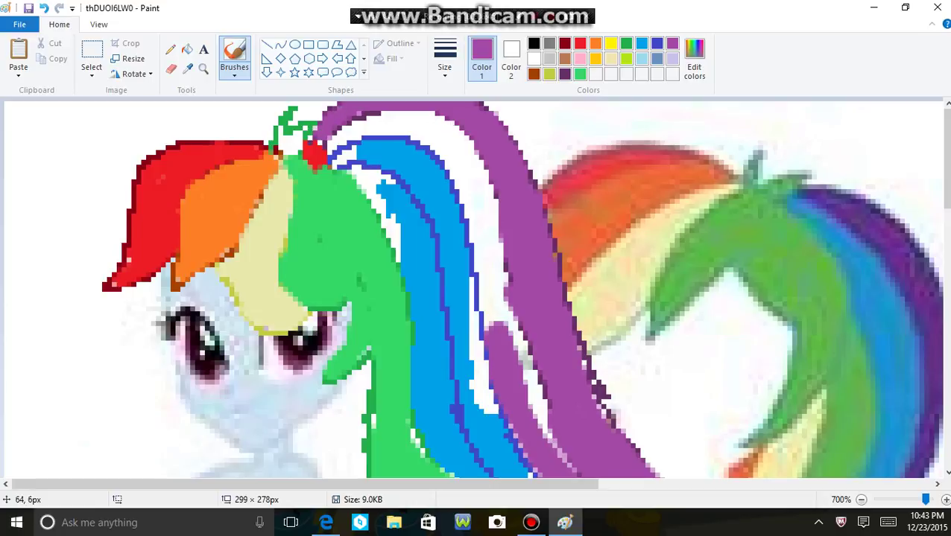
# - Cover the white gap between the blue and purple strands and the underside of the ponytail's lower tip with purple
pyautogui.moveTo(477, 277); pyautogui.dragTo(530, 409)
pyautogui.moveTo(515, 316); pyautogui.dragTo(541, 412)
pyautogui.moveTo(529, 343)
pyautogui.mouseDown()
pyautogui.moveTo(565, 459)
pyautogui.moveTo(536, 417)
pyautogui.mouseUp()
pyautogui.moveTo(526, 411)
pyautogui.mouseDown()
pyautogui.moveTo(459, 245)
pyautogui.moveTo(499, 304)
pyautogui.moveTo(465, 172)
pyautogui.moveTo(462, 224)
pyautogui.moveTo(456, 138)
pyautogui.moveTo(474, 146)
pyautogui.mouseUp()
pyautogui.moveTo(505, 175)
pyautogui.mouseDown()
pyautogui.moveTo(526, 339)
pyautogui.moveTo(458, 171)
pyautogui.moveTo(477, 157)
pyautogui.moveTo(448, 123)
pyautogui.moveTo(349, 127)
pyautogui.moveTo(328, 141)
pyautogui.moveTo(445, 130)
pyautogui.moveTo(460, 151)
pyautogui.moveTo(440, 130)
pyautogui.mouseUp()
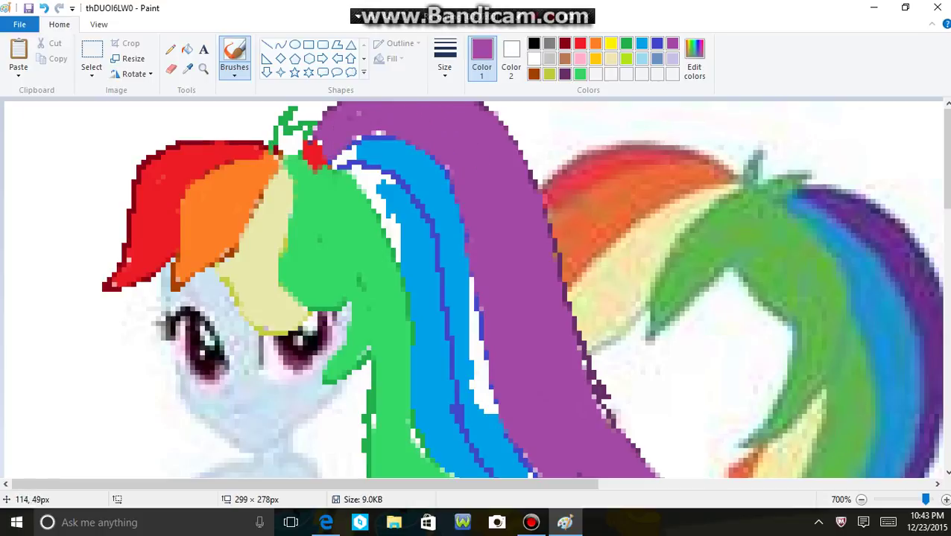
pyautogui.moveTo(562, 343)
pyautogui.mouseDown()
pyautogui.moveTo(606, 453)
pyautogui.moveTo(566, 313)
pyautogui.moveTo(547, 439)
pyautogui.moveTo(524, 478)
pyautogui.mouseUp()
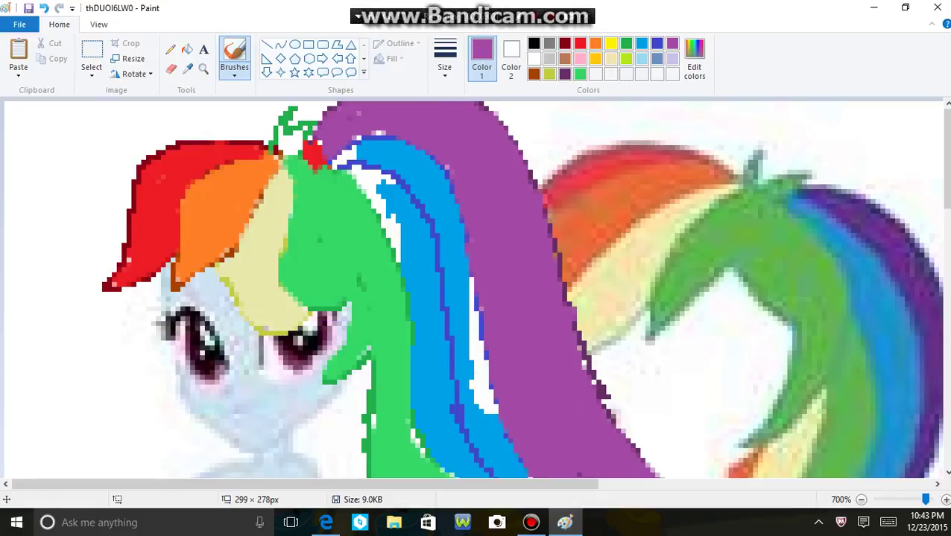
pyautogui.scroll(-6, 477, 287)
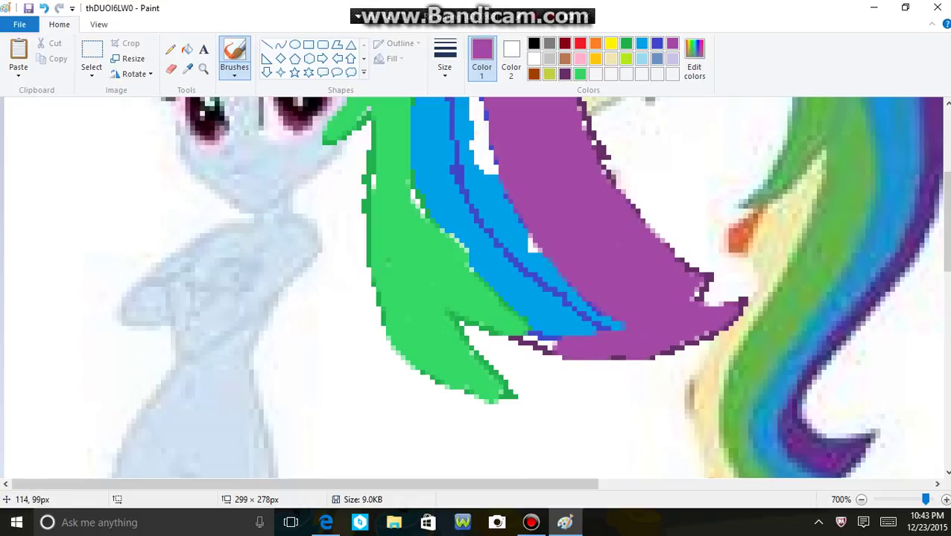
pyautogui.moveTo(555, 352)
pyautogui.mouseDown()
pyautogui.moveTo(521, 333)
pyautogui.moveTo(612, 325)
pyautogui.mouseUp()
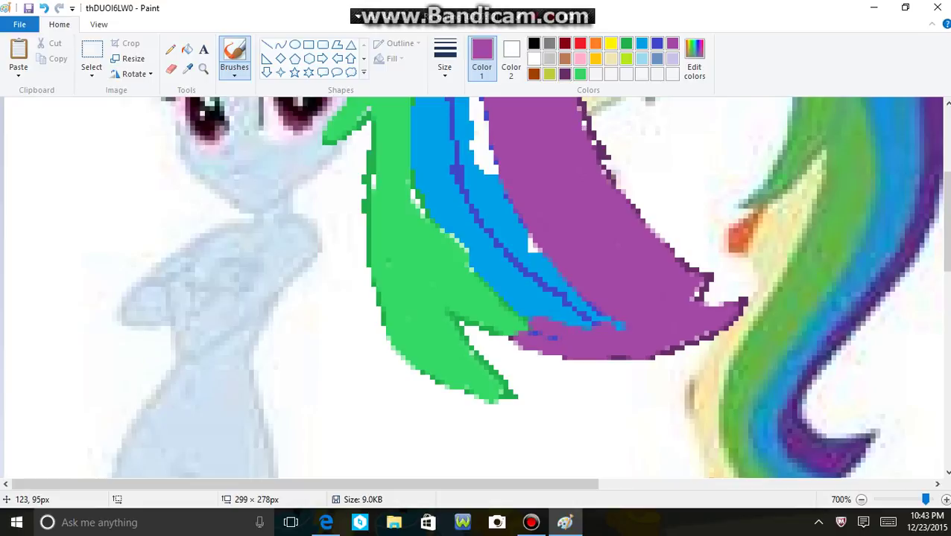
# - Brush light blue over the remaining white gaps along both edges of the blue strand, from its lower tip to the hair tie
pyautogui.click(642, 43)
pyautogui.moveTo(535, 328)
pyautogui.mouseDown()
pyautogui.moveTo(611, 324)
pyautogui.moveTo(544, 257)
pyautogui.moveTo(488, 153)
pyautogui.moveTo(477, 103)
pyautogui.mouseUp()
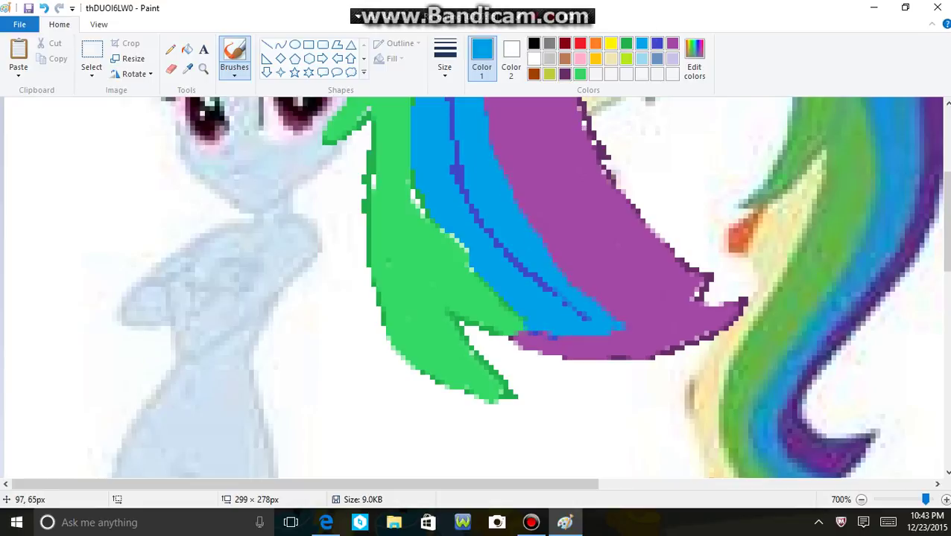
pyautogui.scroll(3, 510, 210)
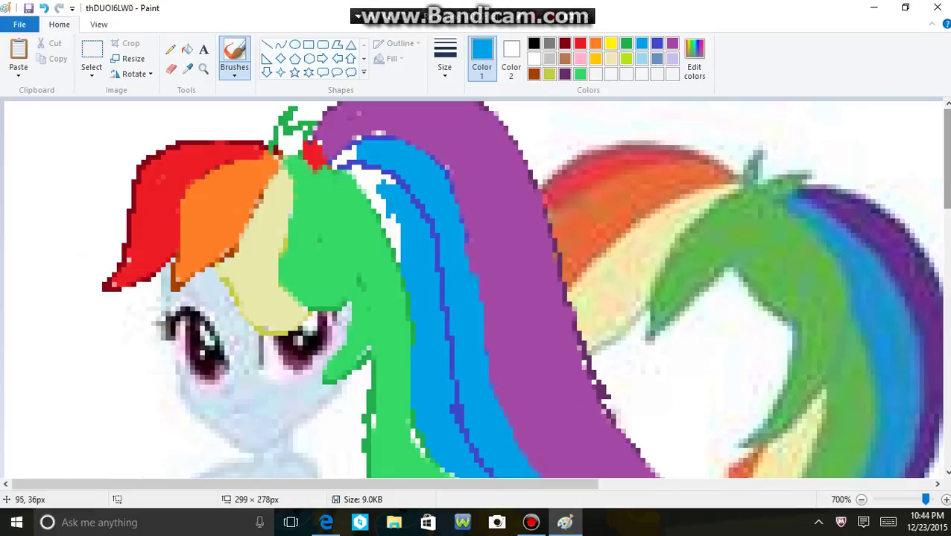
pyautogui.moveTo(429, 234)
pyautogui.mouseDown()
pyautogui.moveTo(400, 255)
pyautogui.moveTo(382, 205)
pyautogui.moveTo(396, 191)
pyautogui.moveTo(333, 158)
pyautogui.moveTo(363, 161)
pyautogui.mouseUp()
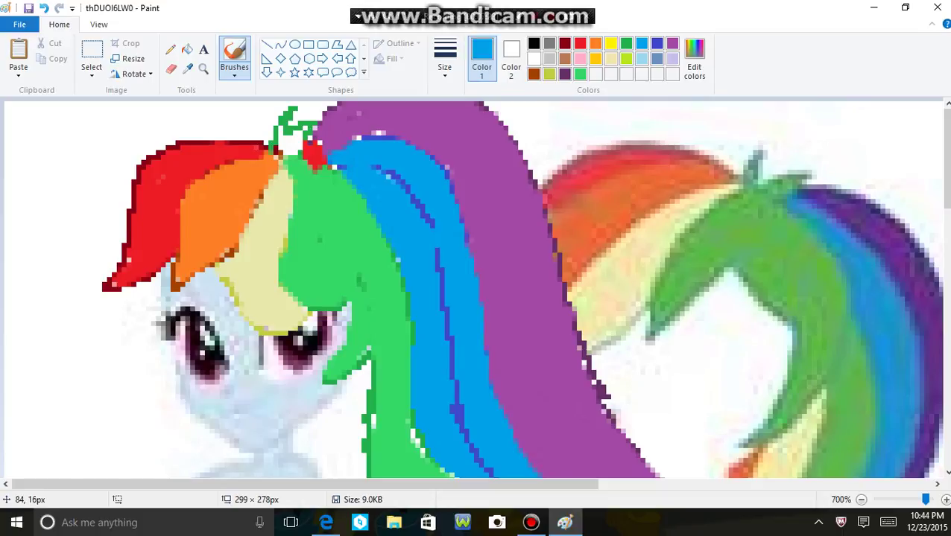
pyautogui.click(849, 484)
pyautogui.click(861, 500)
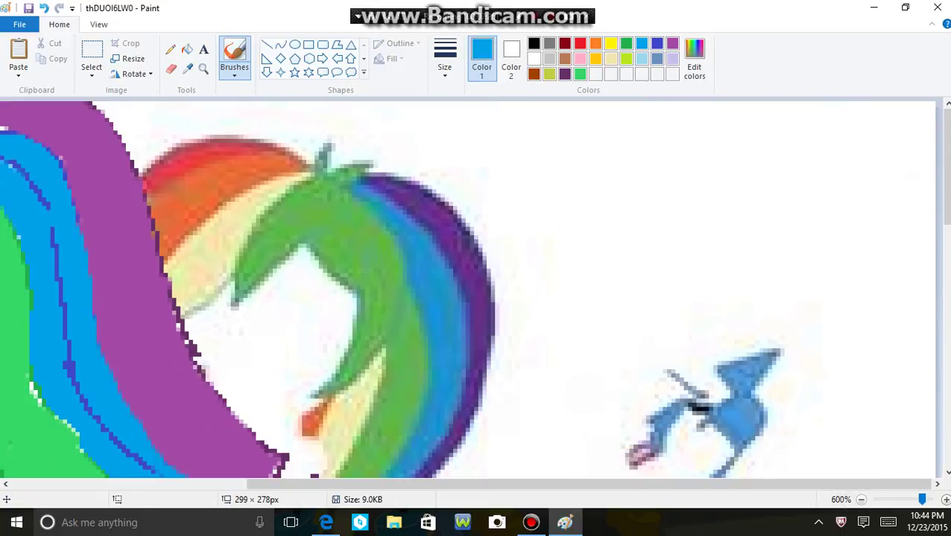
pyautogui.scroll(-6, 468, 289)
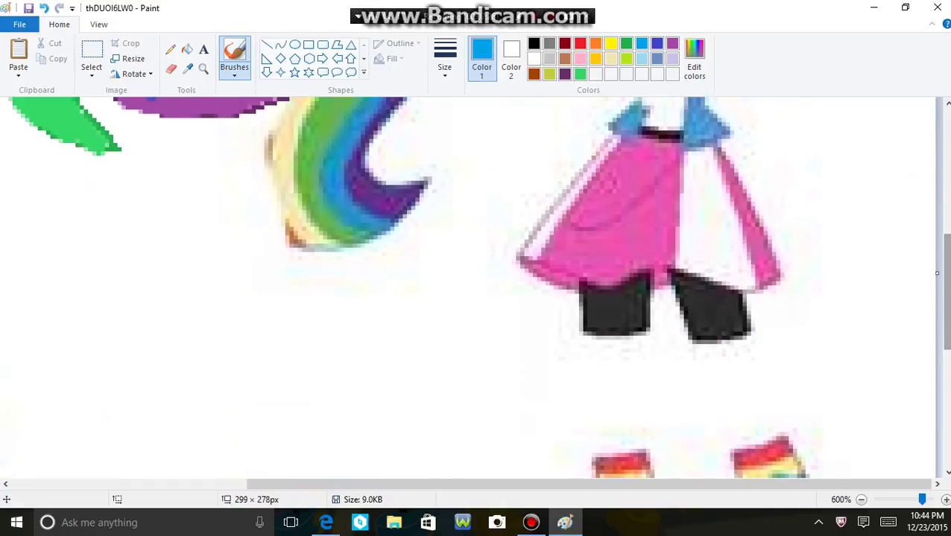
pyautogui.hscroll(-5, 321, 455)
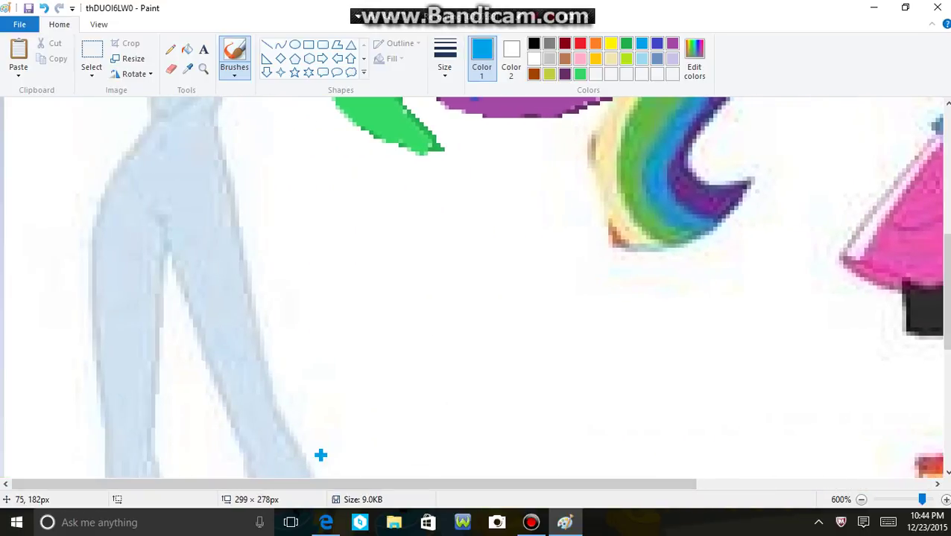
pyautogui.scroll(5, 320, 456)
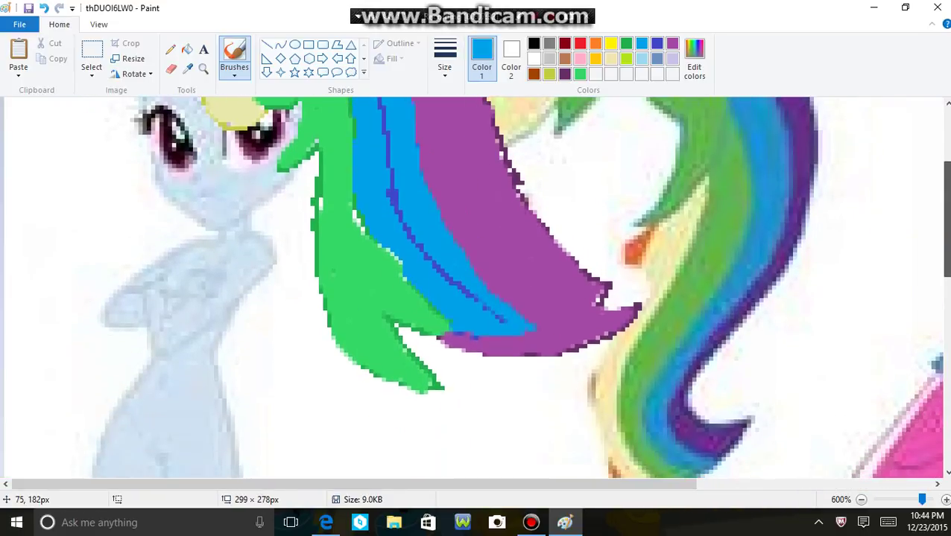
pyautogui.scroll(-4, 475, 288)
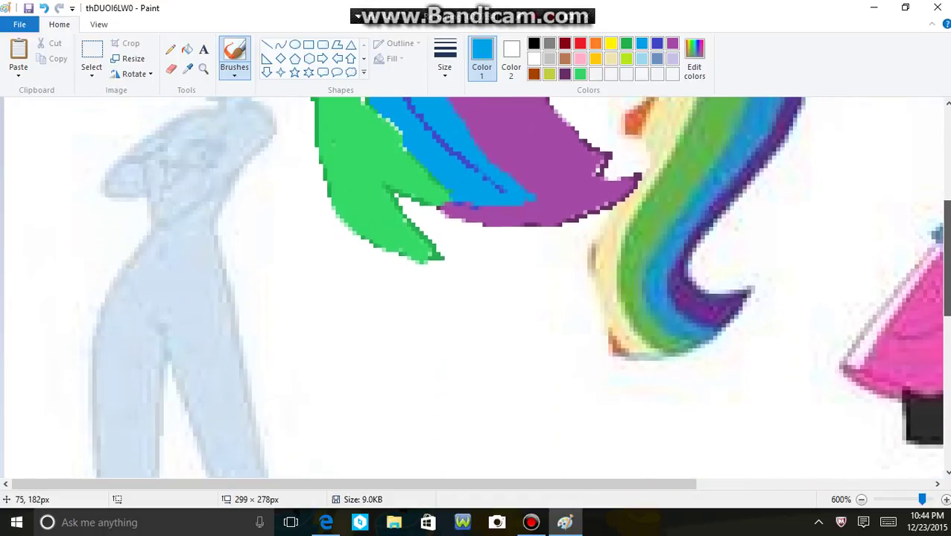
# - Brush a short indigo stroke across the base of the character's neck as the collar of a top
pyautogui.scroll(3, 476, 288)
pyautogui.scroll(1, 142, 115)
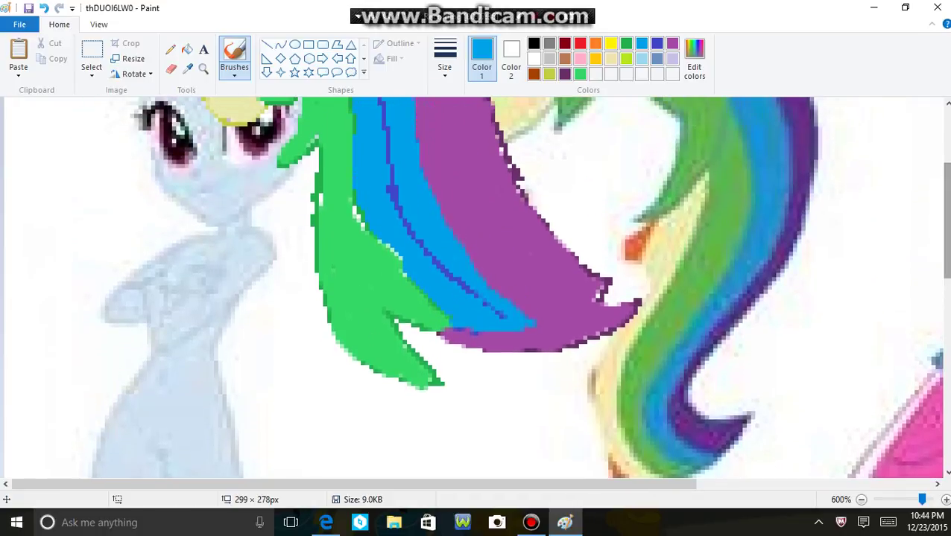
pyautogui.click(656, 44)
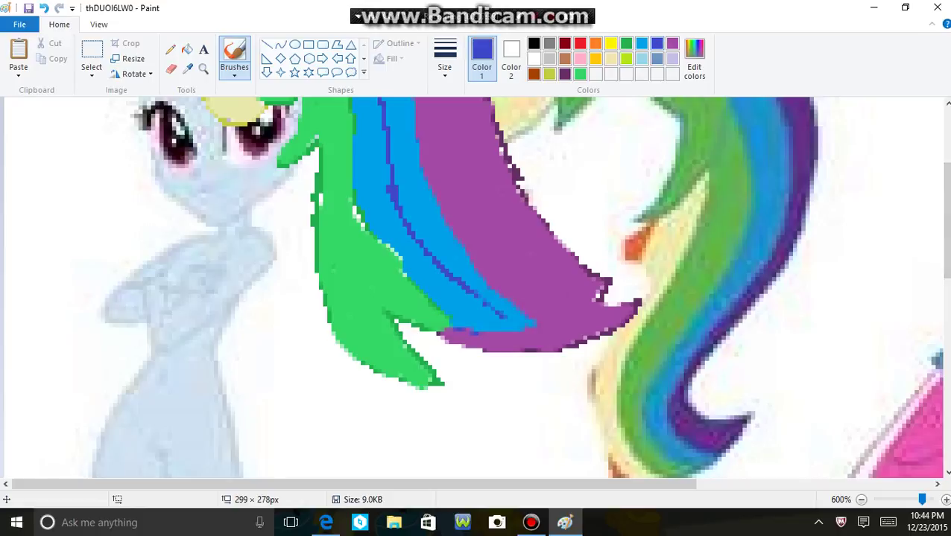
pyautogui.click(945, 500)
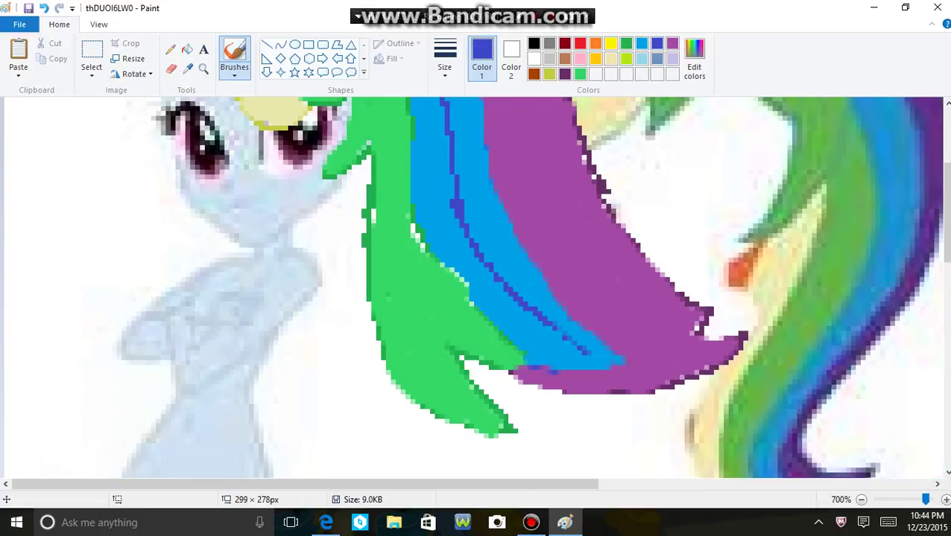
pyautogui.click(945, 499)
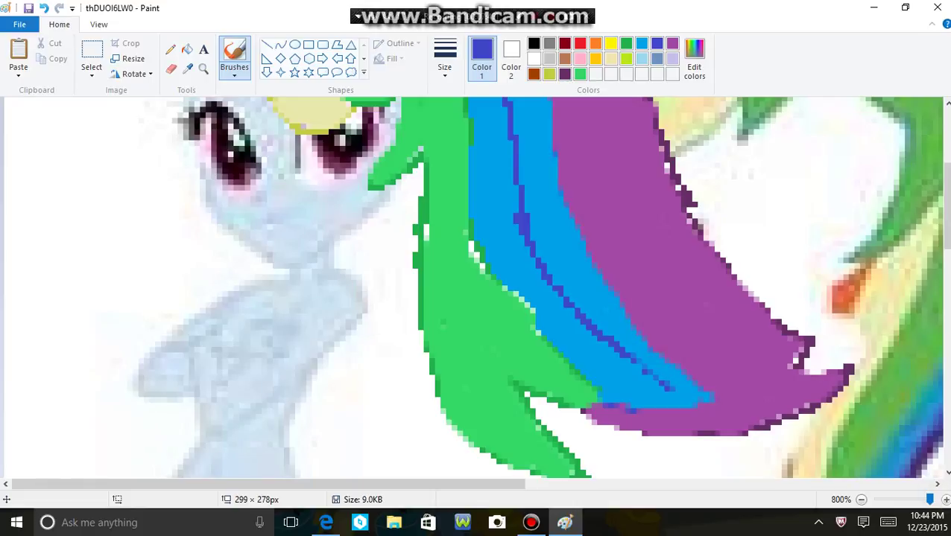
pyautogui.scroll(-2, 475, 288)
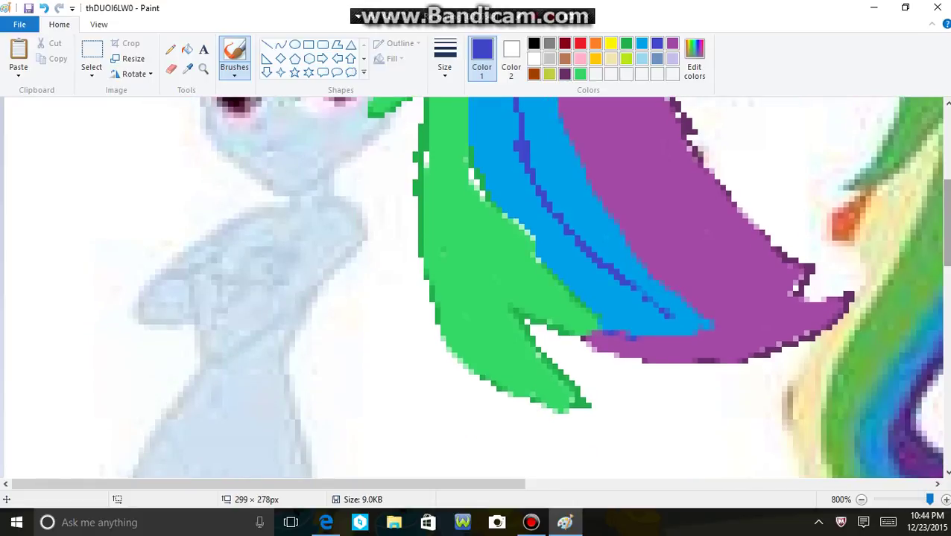
pyautogui.moveTo(297, 213); pyautogui.dragTo(335, 198)
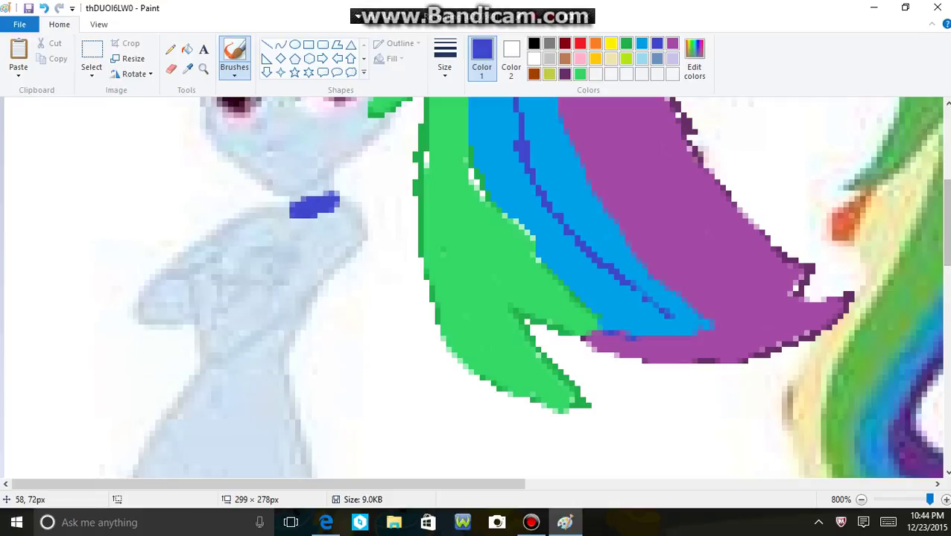
# - Outline the top in indigo with the Pencil along the far shoulder and around the rounded sleeve nearest the ponytail
pyautogui.click(170, 49)
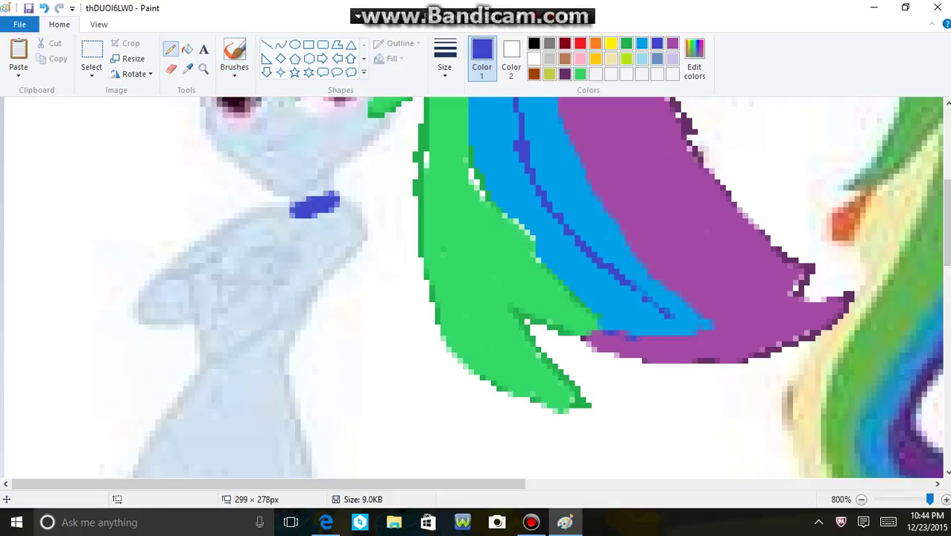
pyautogui.click(287, 205)
pyautogui.moveTo(291, 204)
pyautogui.mouseDown()
pyautogui.moveTo(240, 216)
pyautogui.moveTo(169, 264)
pyautogui.mouseUp()
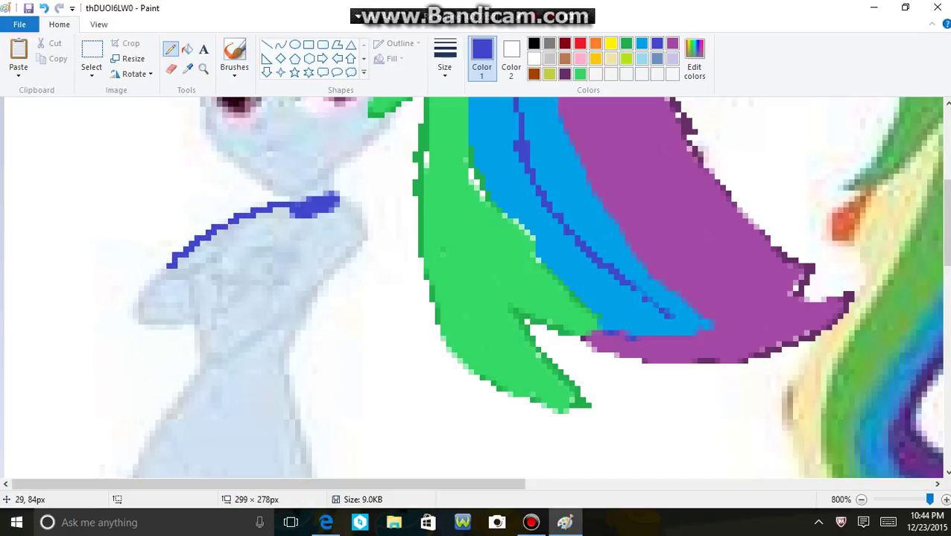
pyautogui.moveTo(333, 201)
pyautogui.mouseDown()
pyautogui.moveTo(360, 220)
pyautogui.moveTo(344, 265)
pyautogui.moveTo(308, 294)
pyautogui.moveTo(285, 279)
pyautogui.moveTo(302, 231)
pyautogui.mouseUp()
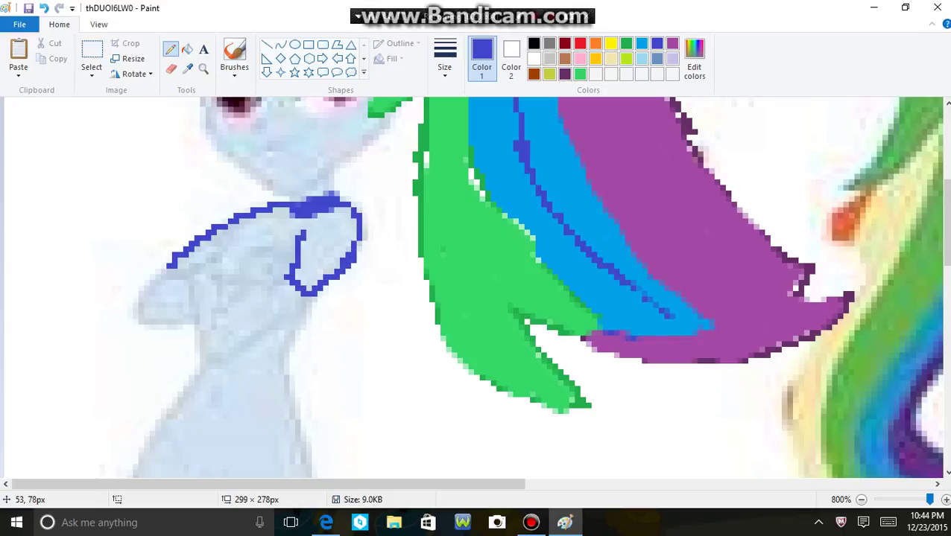
# - Pencil indigo fold lines across the chest and close the lower edge of the top at the far shoulder
pyautogui.moveTo(213, 265); pyautogui.dragTo(237, 243)
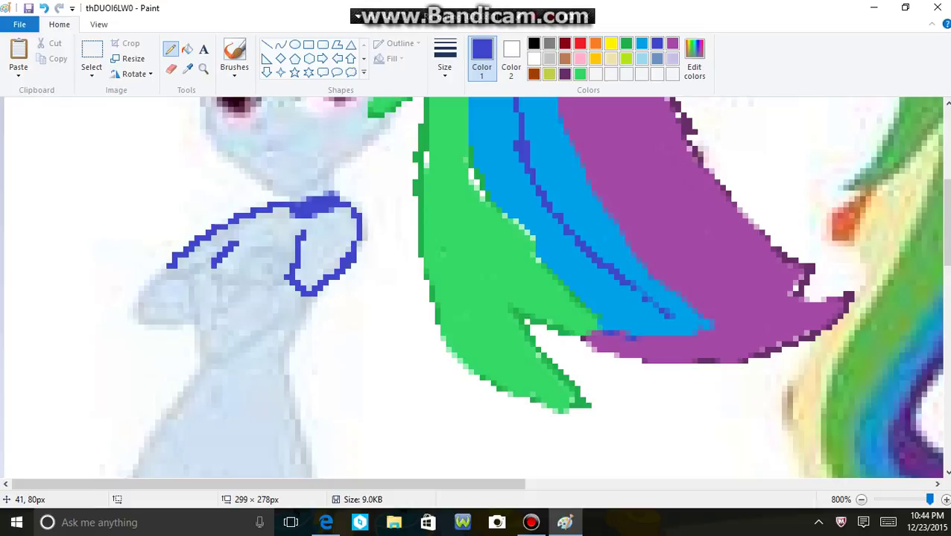
pyautogui.moveTo(284, 213)
pyautogui.mouseDown()
pyautogui.moveTo(247, 283)
pyautogui.moveTo(279, 256)
pyautogui.moveTo(296, 221)
pyautogui.mouseUp()
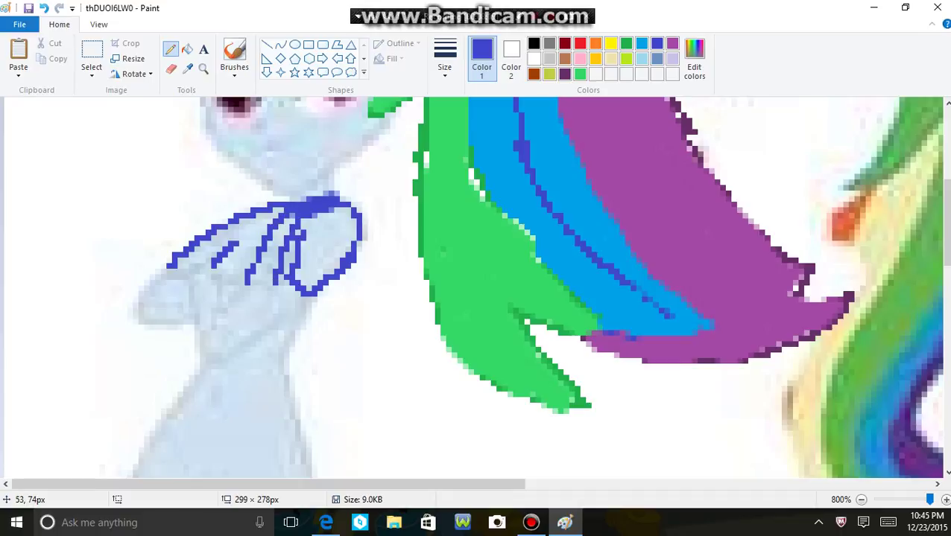
pyautogui.moveTo(216, 252); pyautogui.dragTo(171, 266)
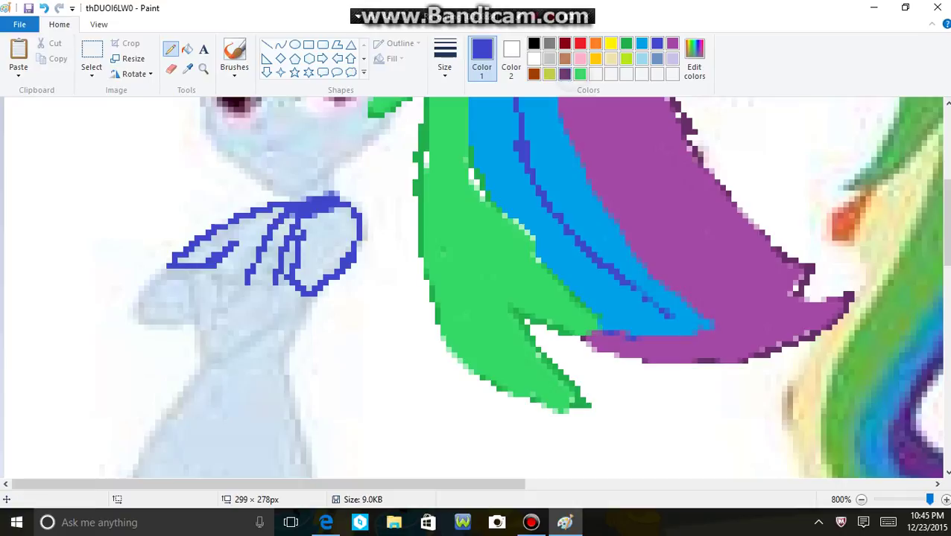
pyautogui.click(565, 74)
pyautogui.click(581, 74)
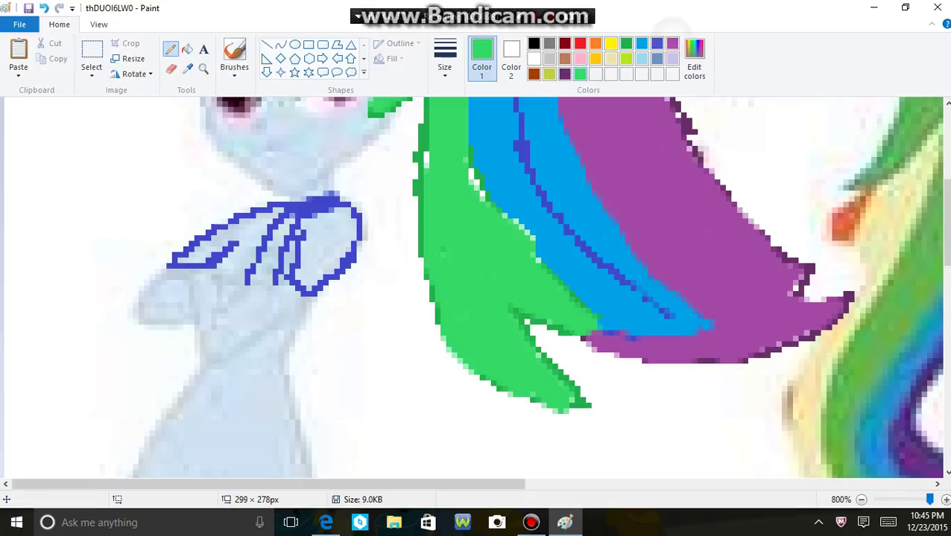
pyautogui.click(565, 74)
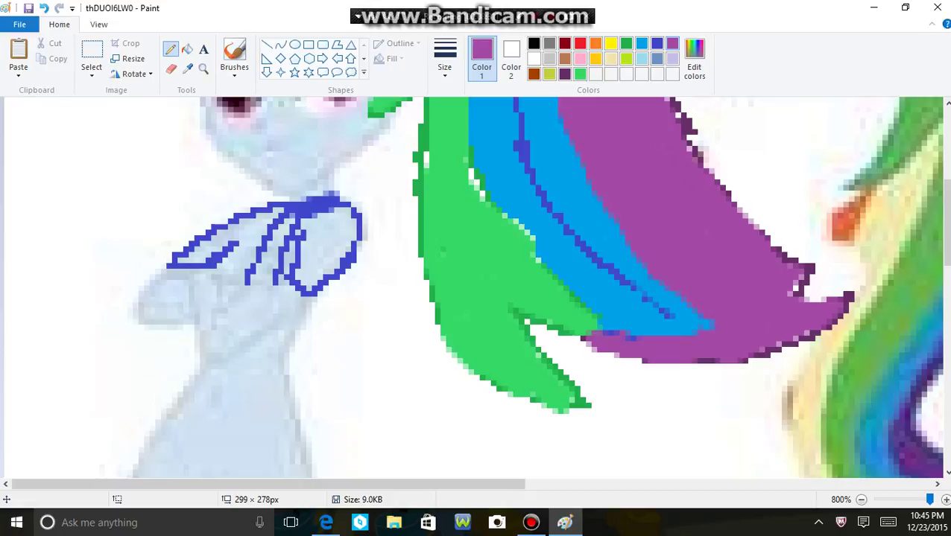
pyautogui.scroll(-5, 476, 287)
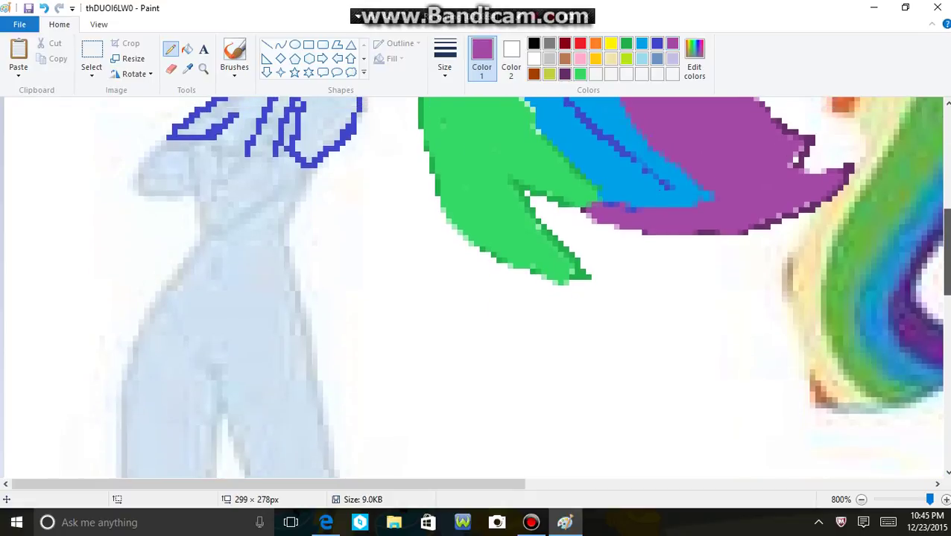
pyautogui.scroll(2, 477, 287)
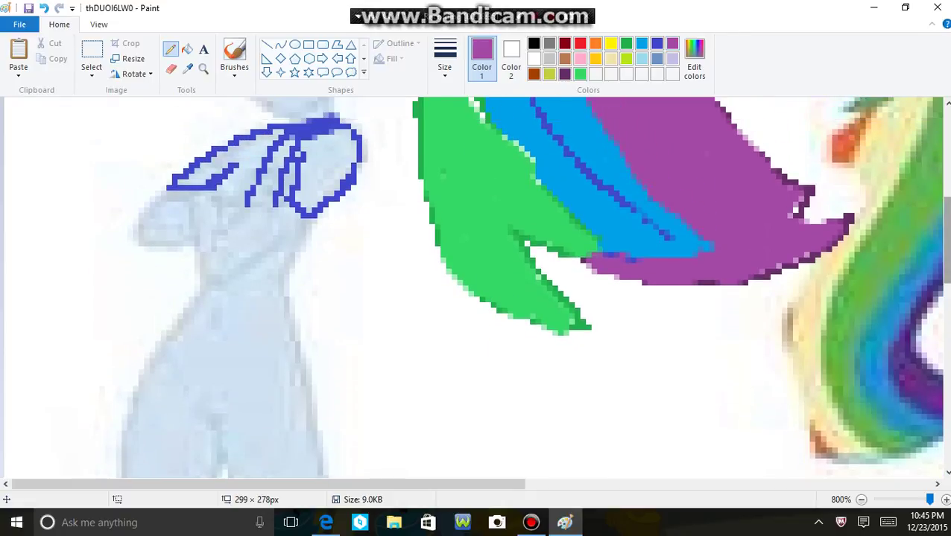
pyautogui.scroll(3, 477, 287)
pyautogui.scroll(-2, 476, 287)
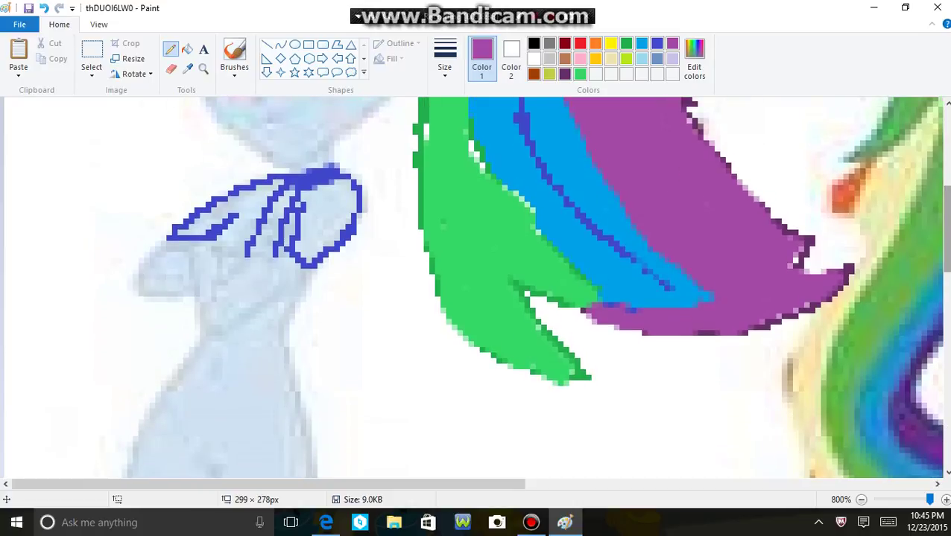
pyautogui.click(533, 59)
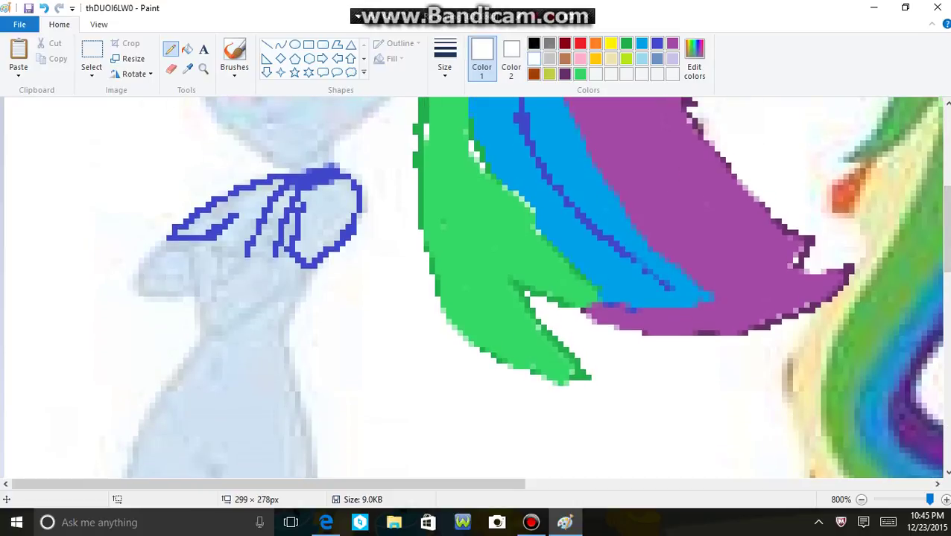
pyautogui.click(656, 43)
pyautogui.click(626, 43)
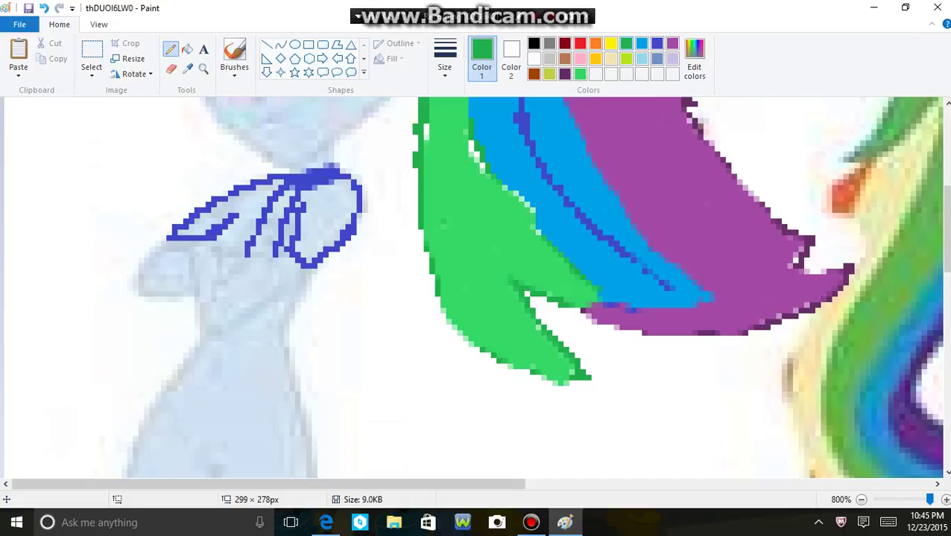
pyautogui.click(580, 74)
# - Colour the strip between the top's middle fold lines green, with Fill spots and a thick Pencil stroke over them
pyautogui.click(626, 44)
pyautogui.click(187, 50)
pyautogui.click(267, 232)
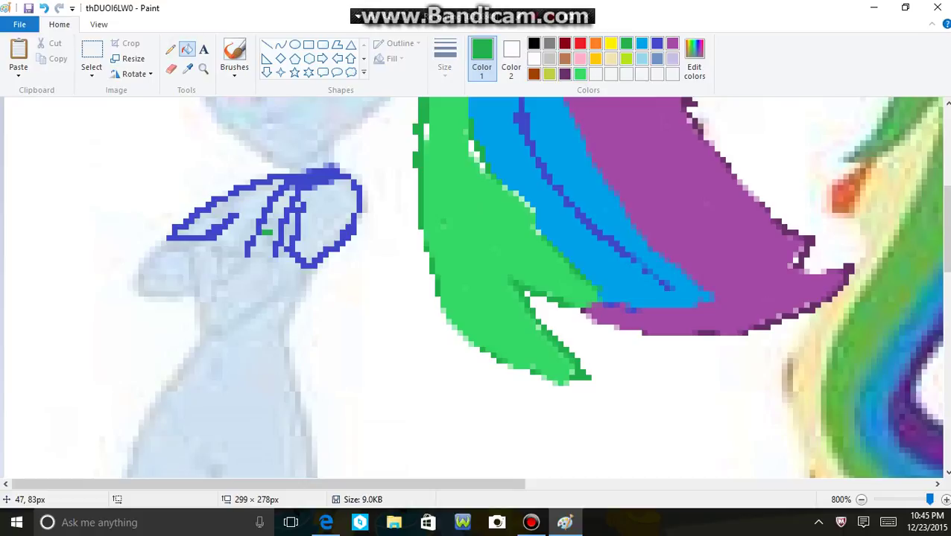
pyautogui.click(275, 221)
pyautogui.click(275, 203)
pyautogui.click(170, 49)
pyautogui.click(444, 60)
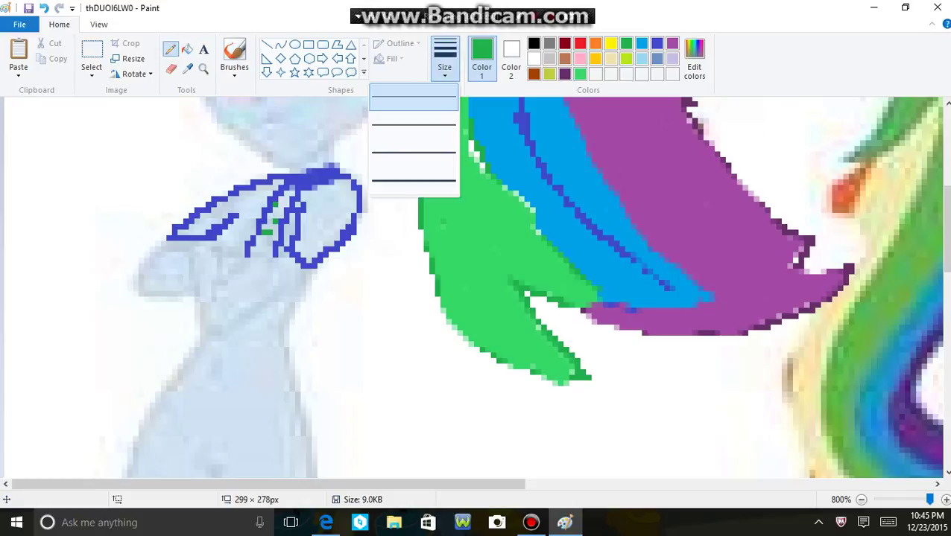
pyautogui.click(413, 97)
pyautogui.moveTo(290, 186); pyautogui.dragTo(256, 262)
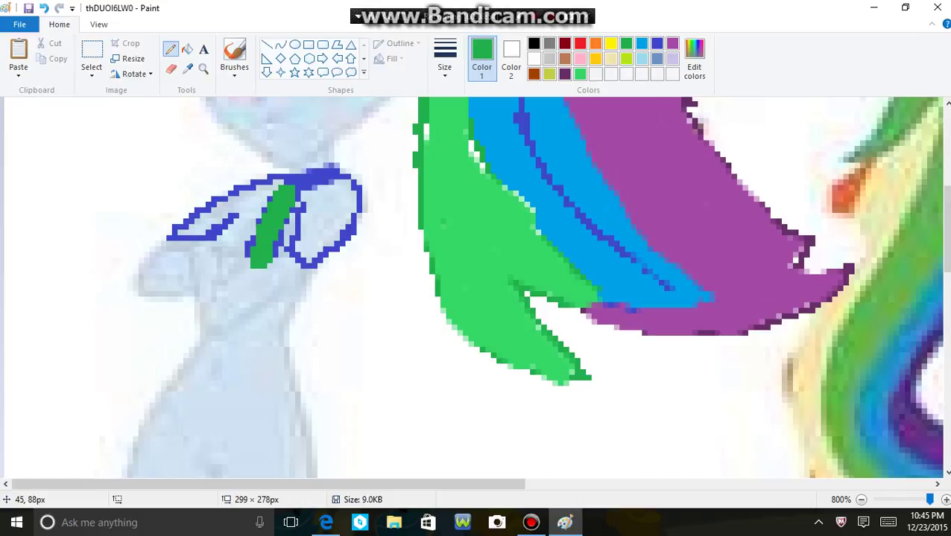
# - Pencil a short thick green patch on the chest between the green stripe and the far shoulder
pyautogui.click(444, 59)
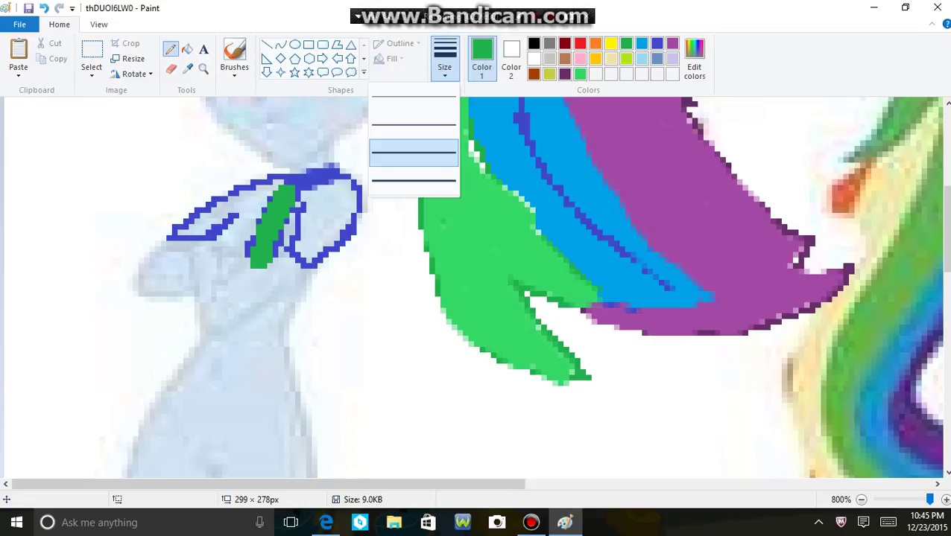
pyautogui.click(413, 153)
pyautogui.moveTo(252, 203); pyautogui.dragTo(235, 240)
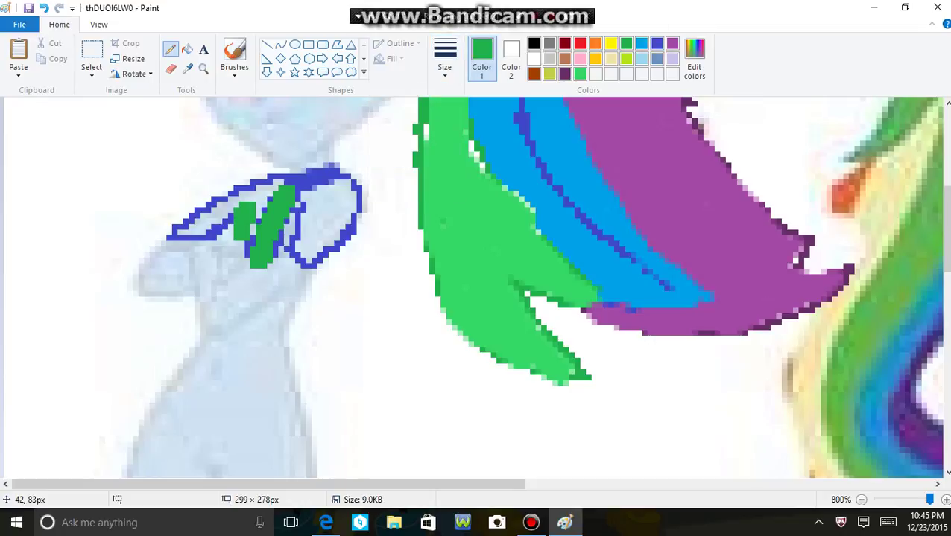
# - Colour the top solid indigo with the Pencil on both sides of the green stripe, including the rounded sleeve
pyautogui.click(658, 44)
pyautogui.moveTo(254, 202)
pyautogui.mouseDown()
pyautogui.moveTo(231, 235)
pyautogui.moveTo(246, 237)
pyautogui.moveTo(254, 192)
pyautogui.moveTo(186, 231)
pyautogui.moveTo(246, 186)
pyautogui.moveTo(180, 232)
pyautogui.mouseUp()
pyautogui.moveTo(275, 182)
pyautogui.mouseDown()
pyautogui.moveTo(291, 187)
pyautogui.moveTo(268, 201)
pyautogui.mouseUp()
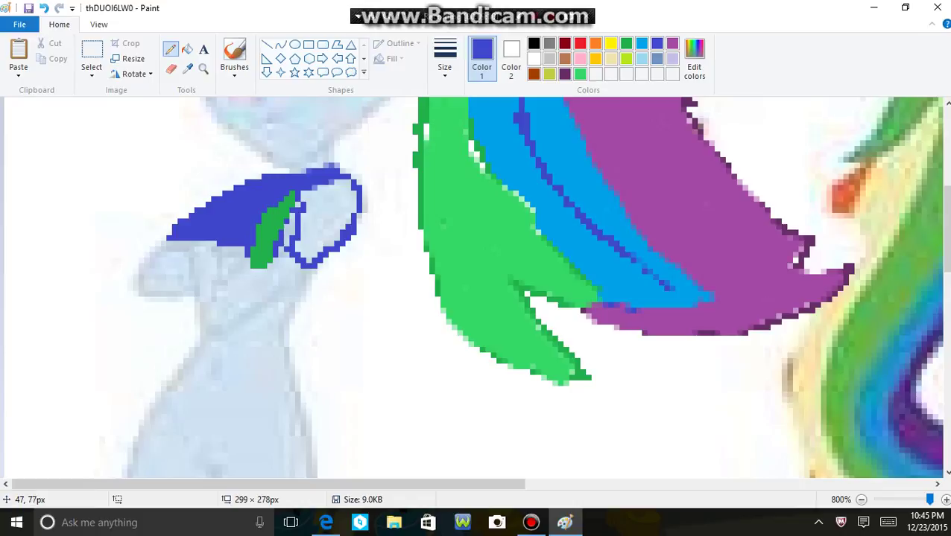
pyautogui.moveTo(320, 187)
pyautogui.mouseDown()
pyautogui.moveTo(301, 239)
pyautogui.moveTo(307, 261)
pyautogui.moveTo(343, 190)
pyautogui.moveTo(322, 218)
pyautogui.moveTo(354, 210)
pyautogui.mouseUp()
pyautogui.moveTo(298, 202)
pyautogui.mouseDown()
pyautogui.moveTo(285, 250)
pyautogui.moveTo(328, 260)
pyautogui.moveTo(339, 227)
pyautogui.mouseUp()
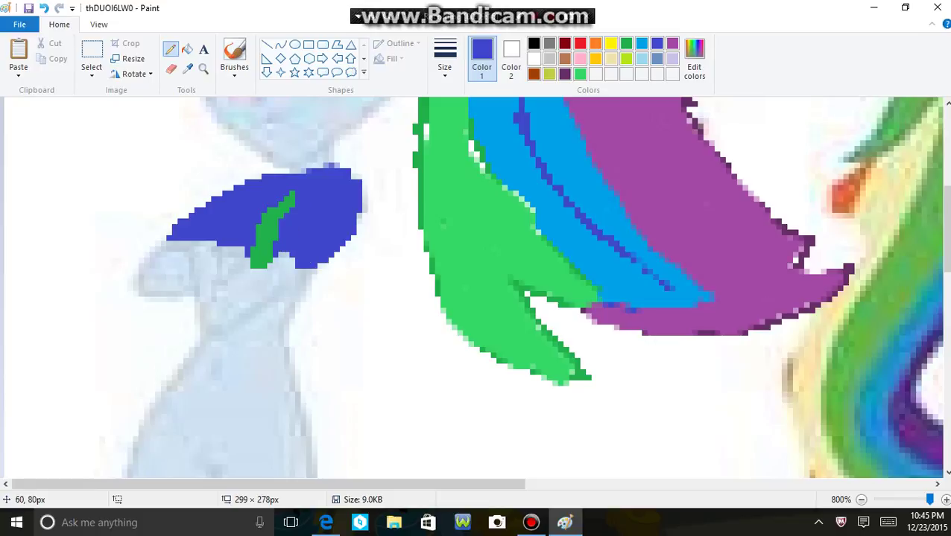
# - Extend the green stripe up to the top's neckline with the Pencil
pyautogui.click(580, 74)
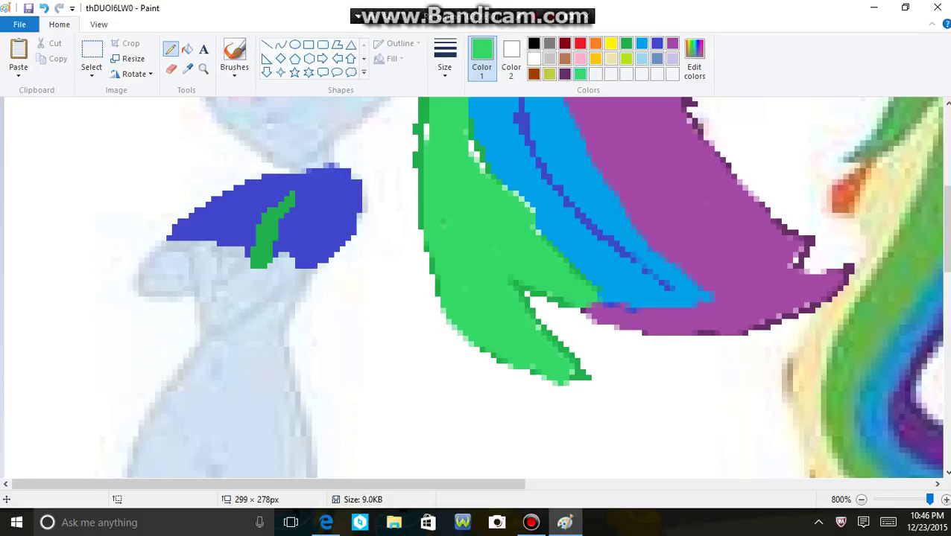
pyautogui.click(626, 58)
pyautogui.click(626, 44)
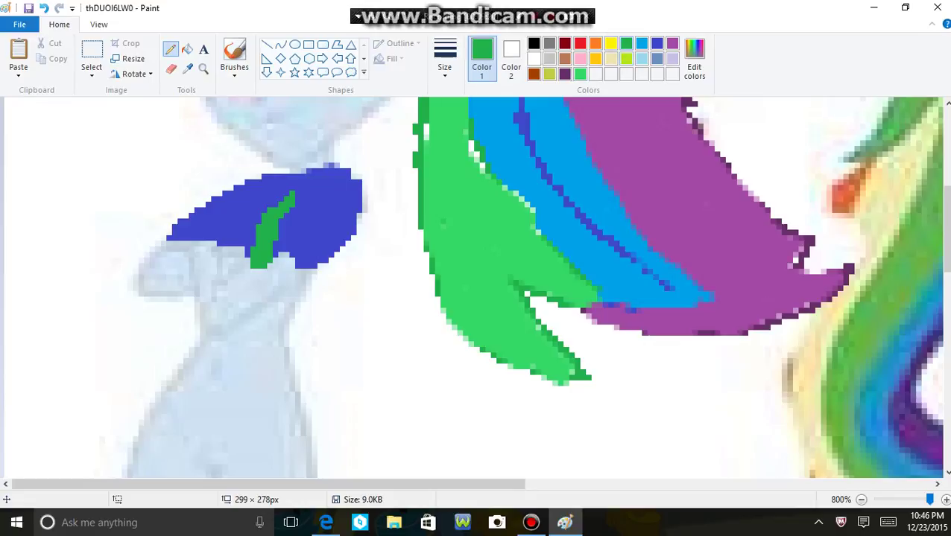
pyautogui.moveTo(282, 210); pyautogui.dragTo(299, 170)
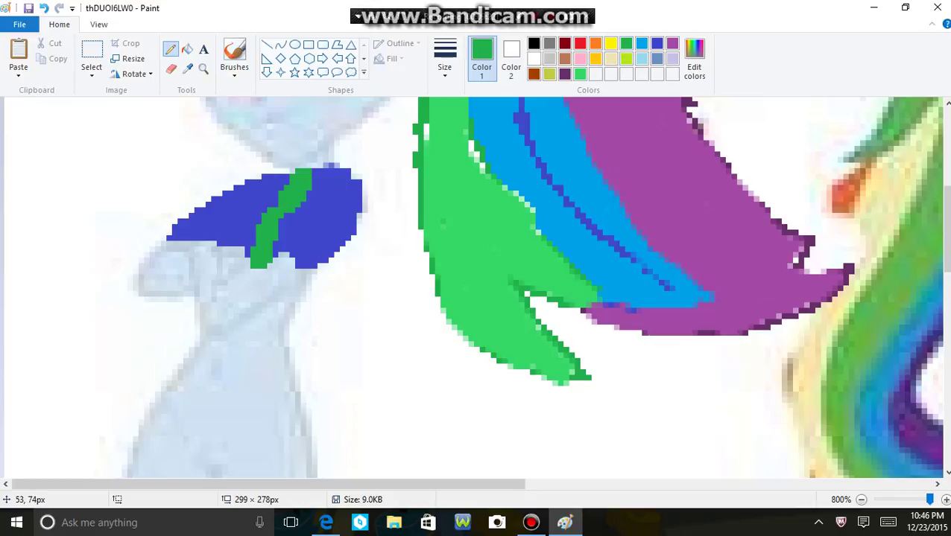
# - Sample the body's light blue and paint over the lower end of the green stripe and adjoining indigo to trim the hem
pyautogui.click(187, 69)
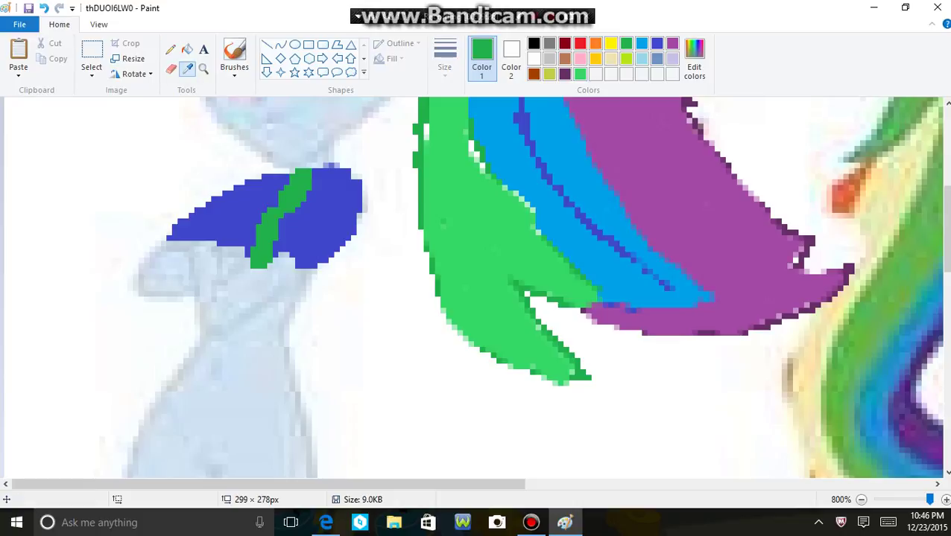
pyautogui.click(163, 260)
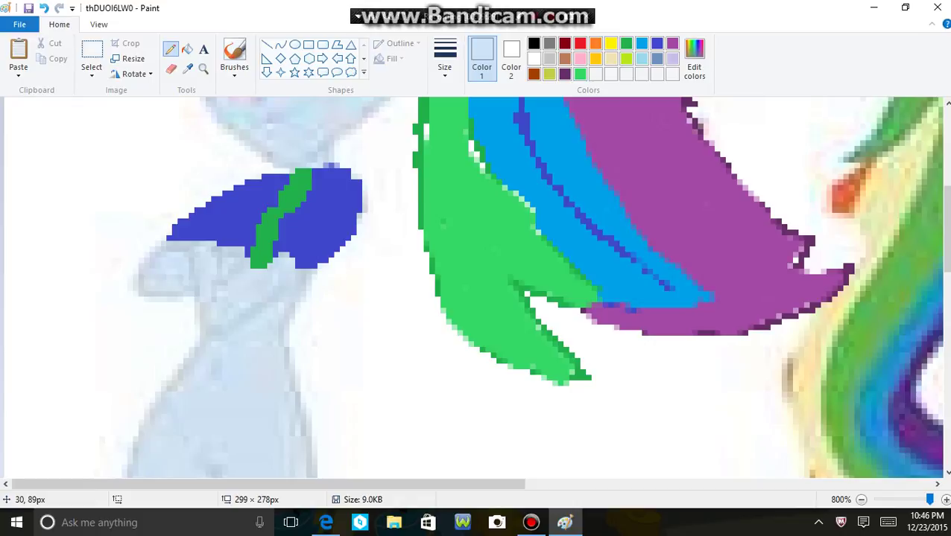
pyautogui.click(261, 266)
pyautogui.click(273, 262)
pyautogui.moveTo(256, 256); pyautogui.dragTo(286, 246)
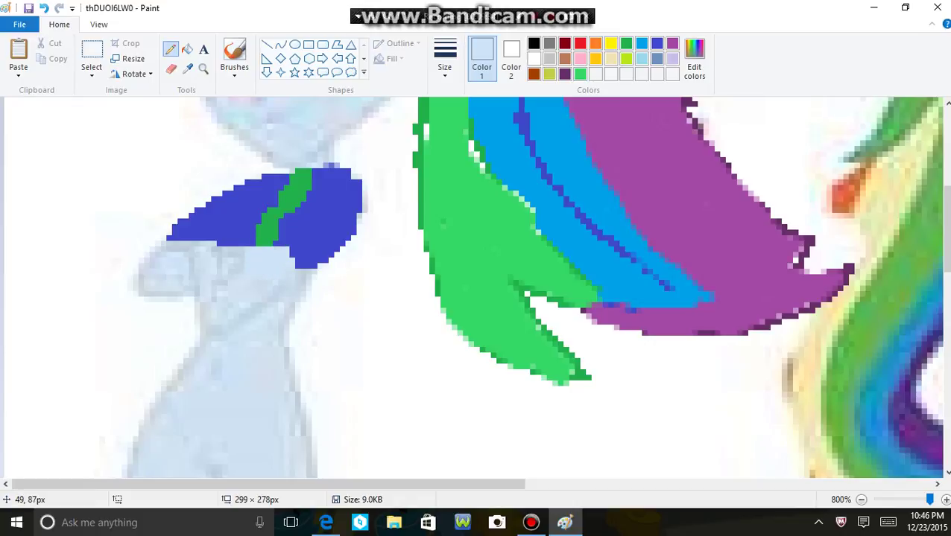
# - Draw a thick red Pencil band across the character's waist as a waistband
pyautogui.scroll(-5, 286, 246)
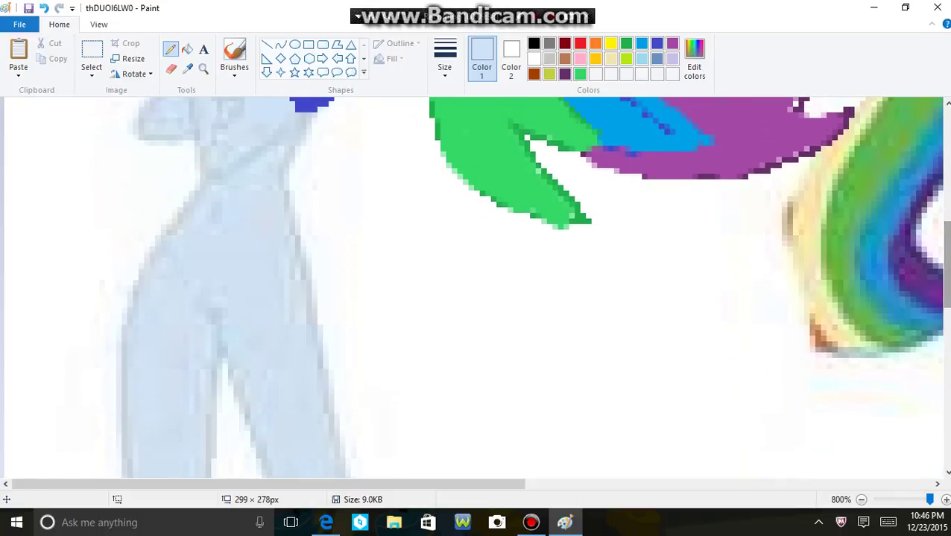
pyautogui.click(580, 43)
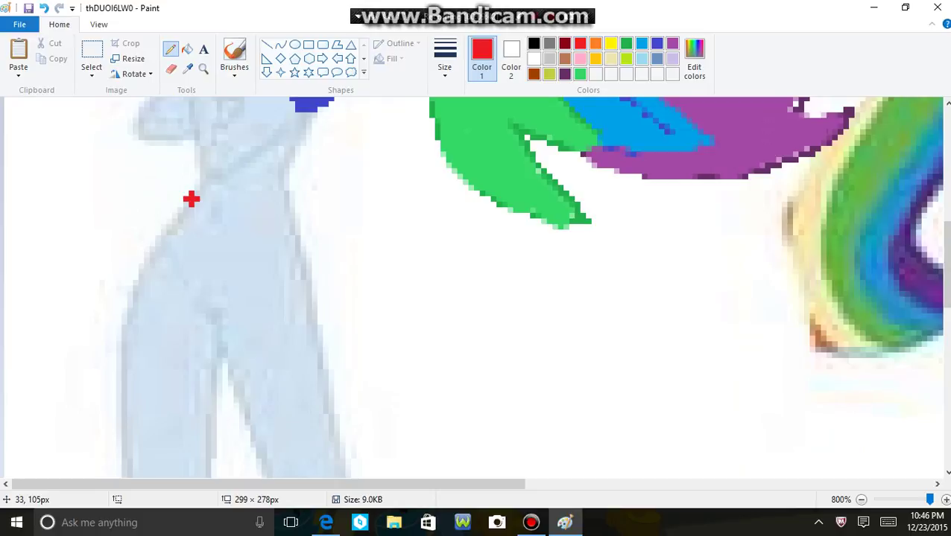
pyautogui.moveTo(191, 199); pyautogui.dragTo(281, 186)
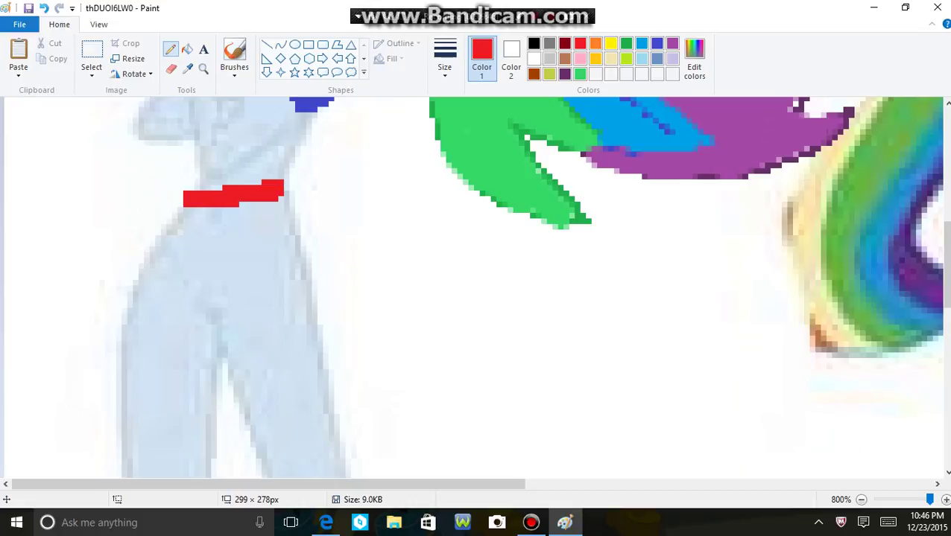
# - Outline the outer side of the leg nearest the ponytail with a thinner red Pencil line, starting from the waistband
pyautogui.click(444, 58)
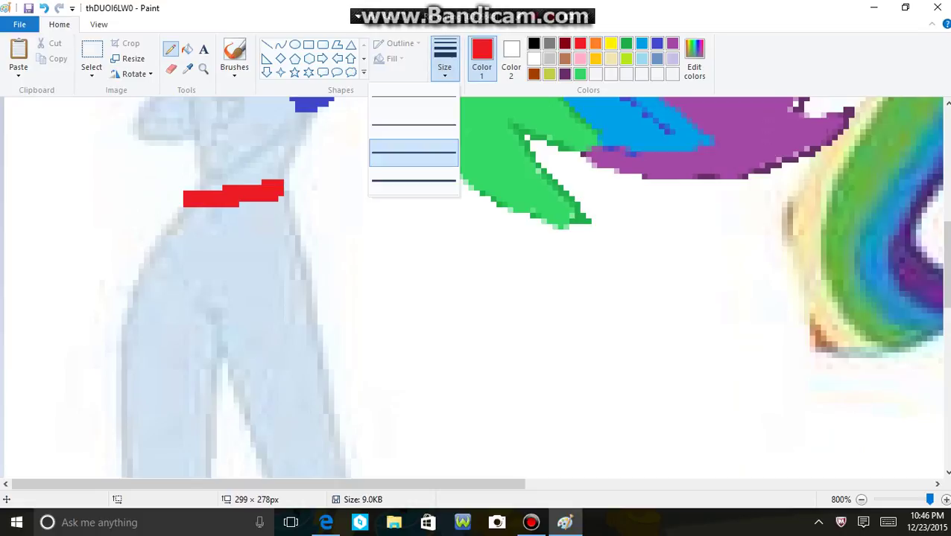
pyautogui.click(414, 153)
pyautogui.moveTo(289, 187)
pyautogui.mouseDown()
pyautogui.moveTo(315, 267)
pyautogui.moveTo(325, 407)
pyautogui.mouseUp()
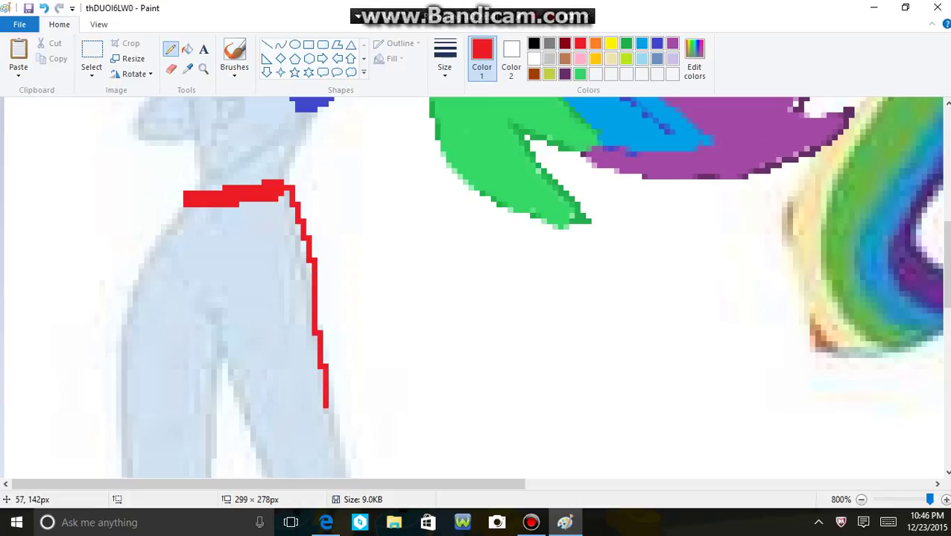
pyautogui.scroll(-2, 325, 407)
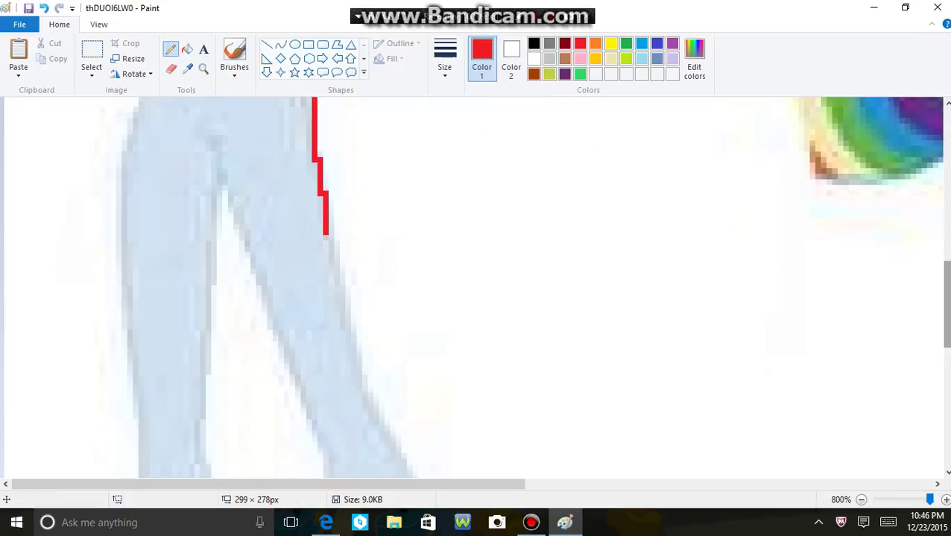